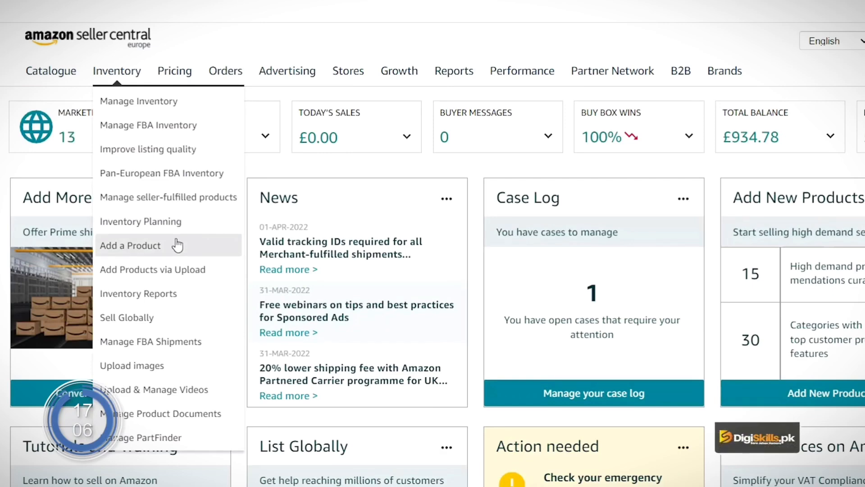
click(177, 245)
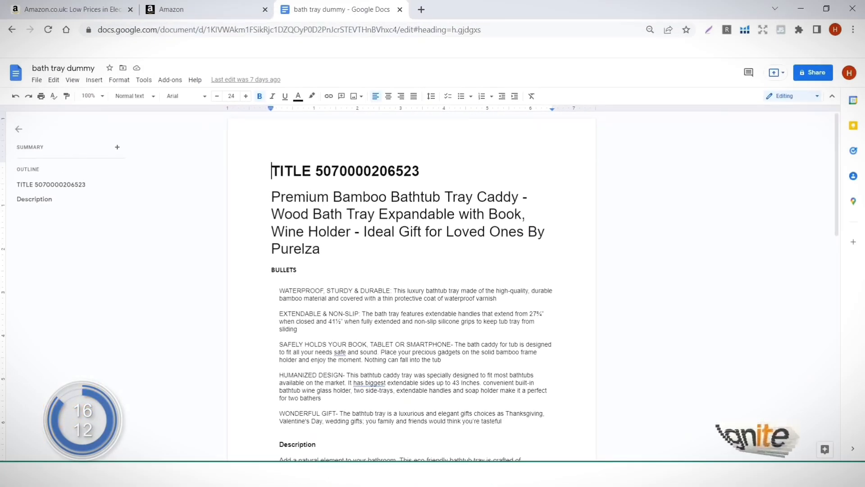
double_click(363, 170)
key(ctrl+c)
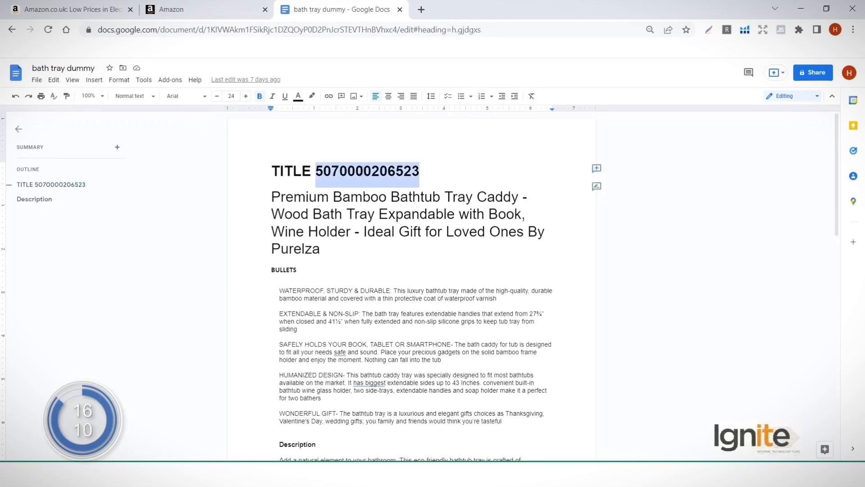
click(219, 11)
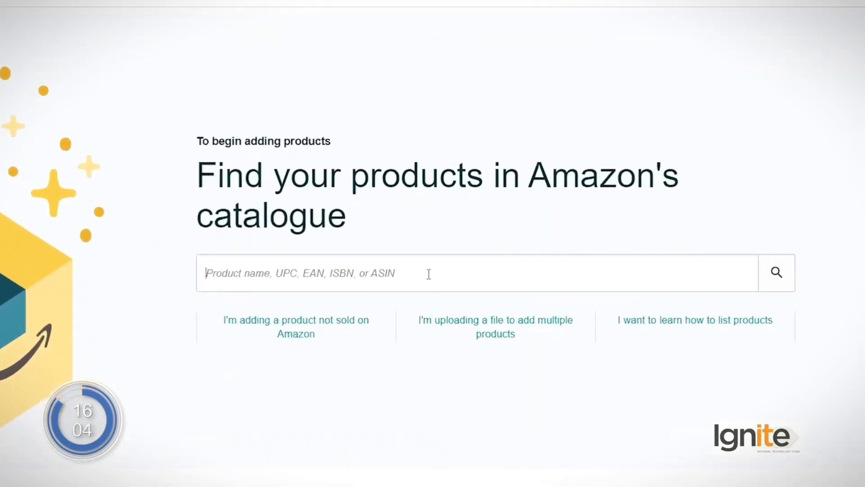
key(ctrl+v)
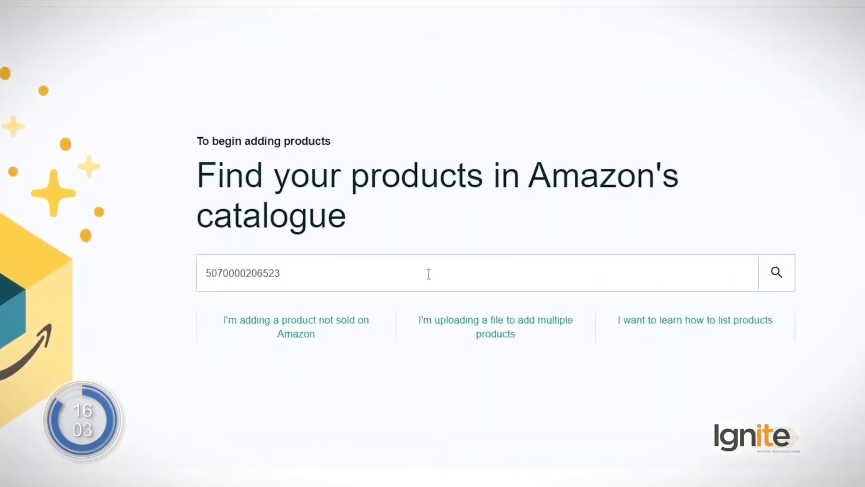
click(784, 273)
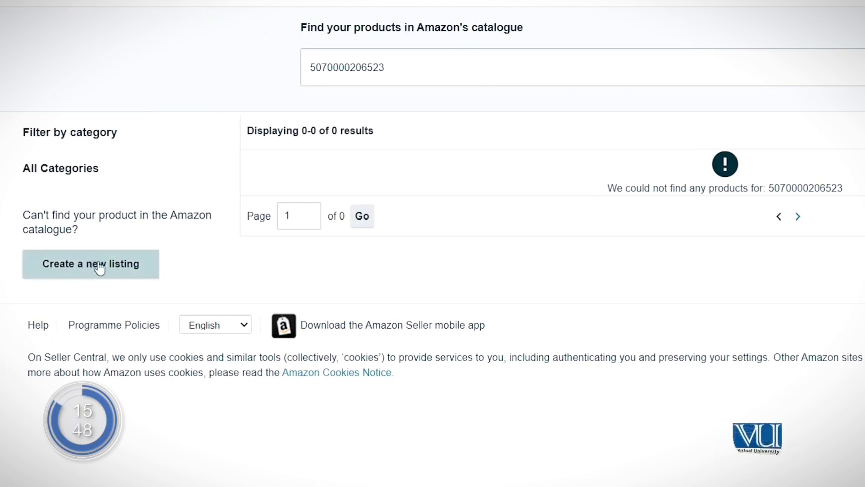
Create a new listing, search the categories for "bath tray" and choose the TRAY product type under Holders & Dispensers > Bathroom Trays.
click(100, 268)
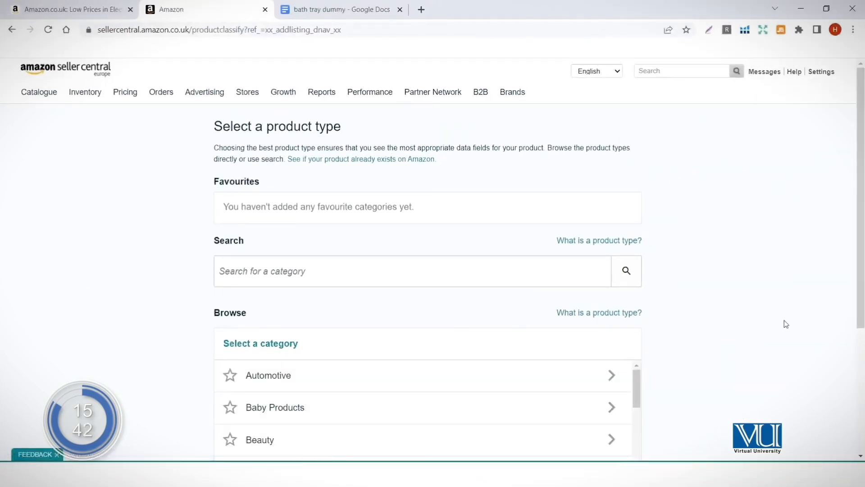
scroll(784, 323, down, 3)
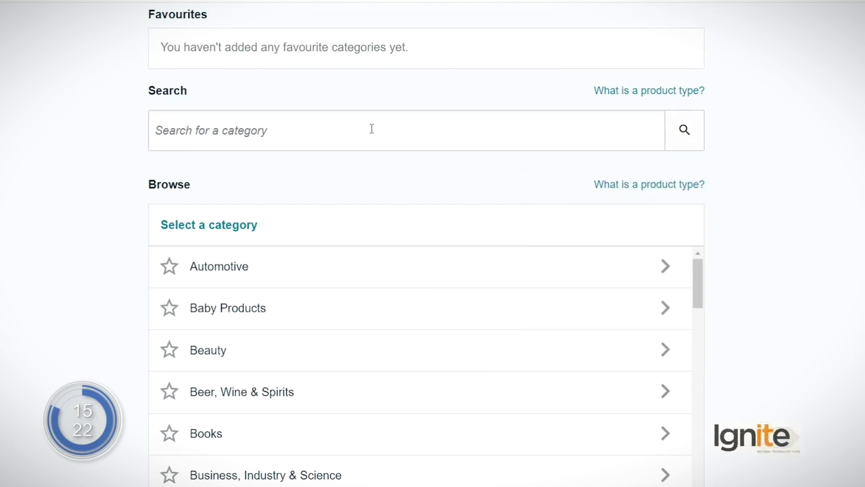
text(bath tray)
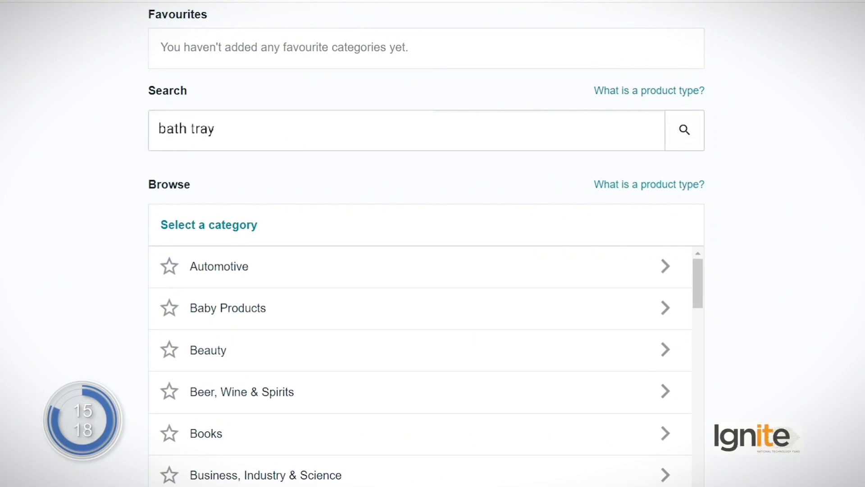
click(683, 131)
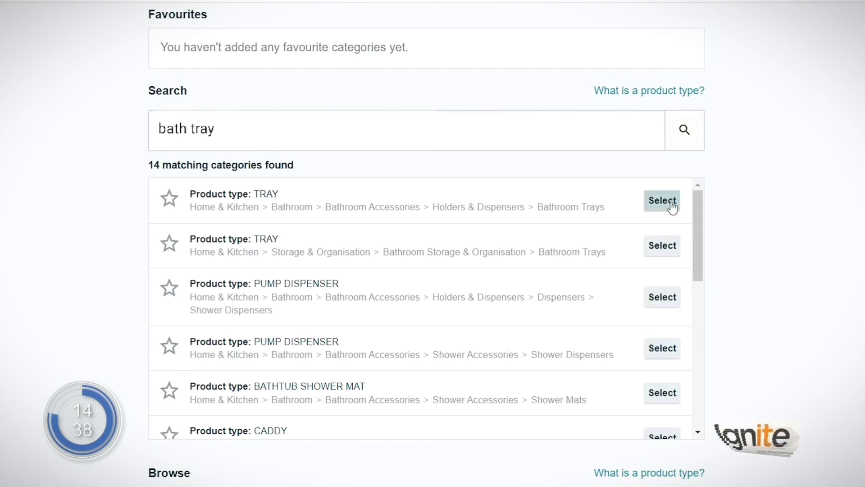
click(647, 208)
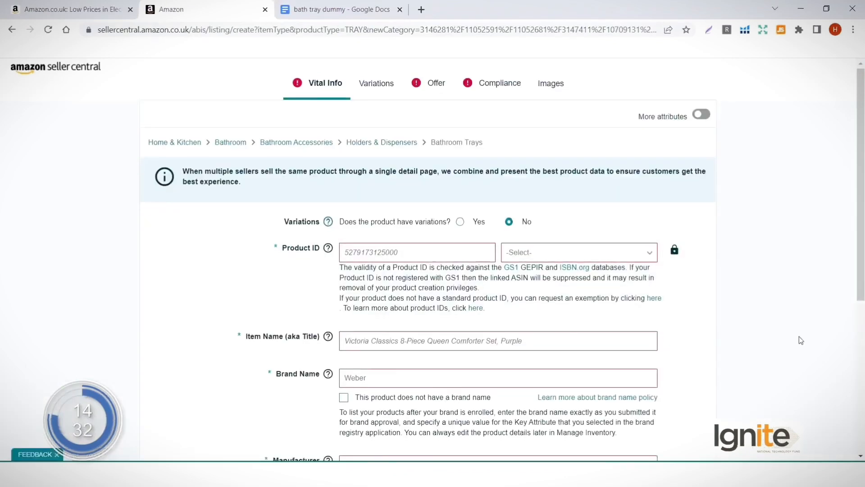
scroll(799, 338, down, 3)
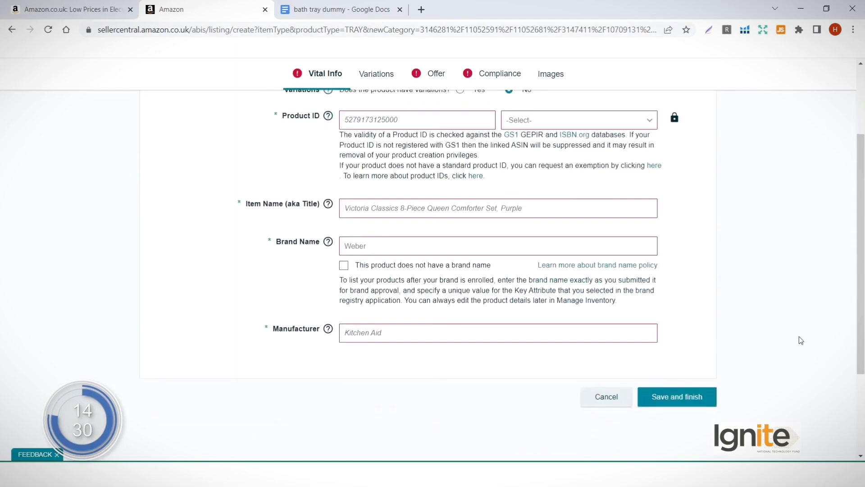
scroll(798, 336, up, 3)
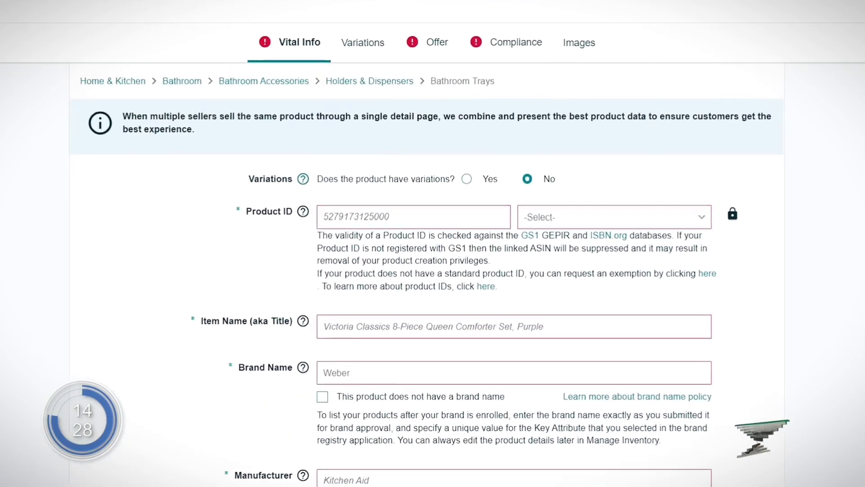
click(429, 212)
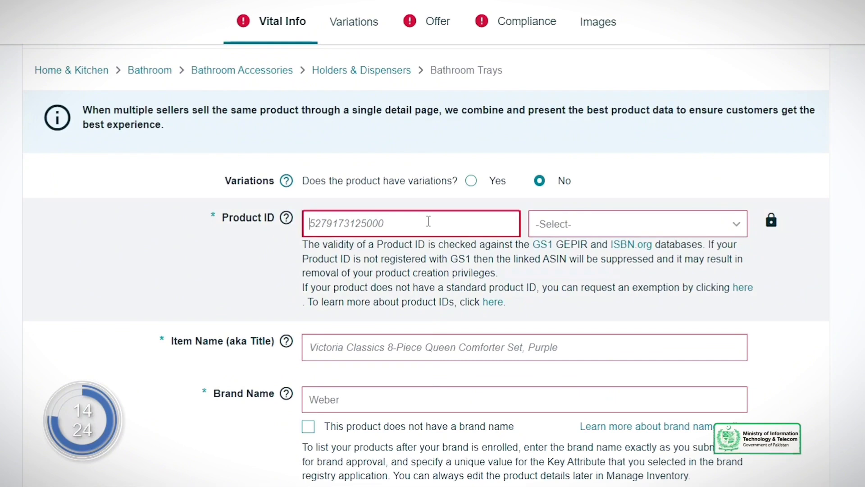
key(ctrl+v)
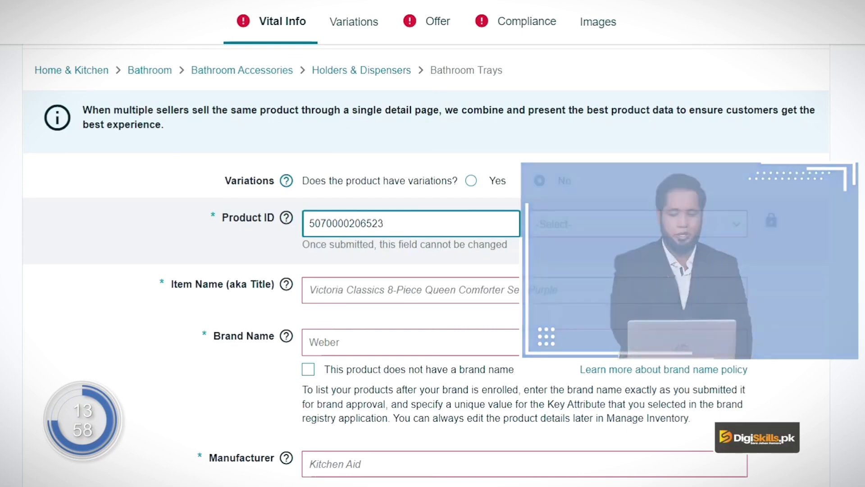
click(690, 231)
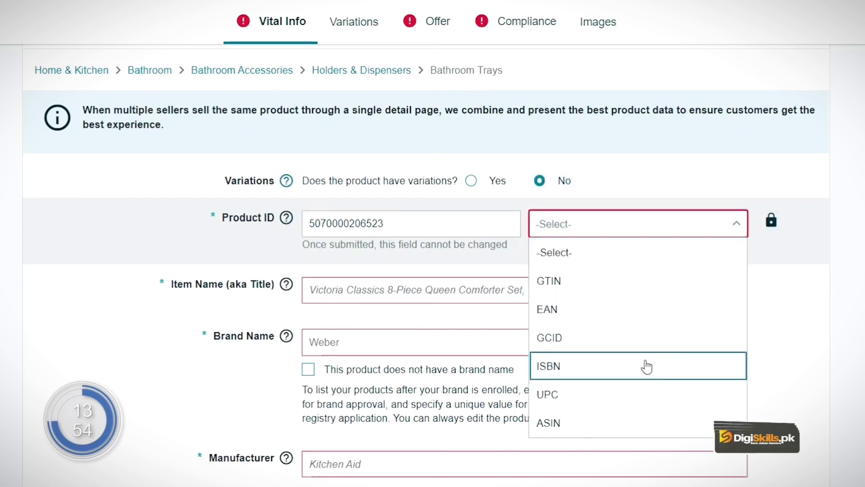
click(611, 400)
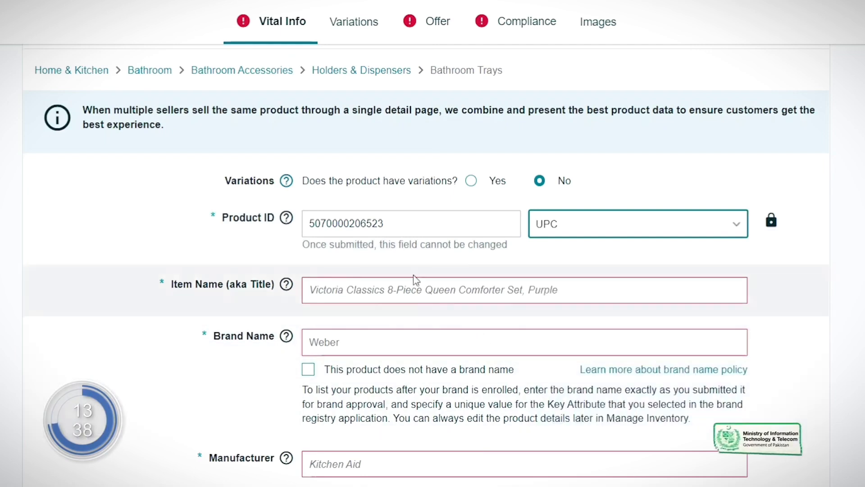
Search Amazon.co.uk for "pillow", open the Ecosafeter Contour Memory Foam Pillow and examine how its title is written, returning to the listing form.
click(453, 292)
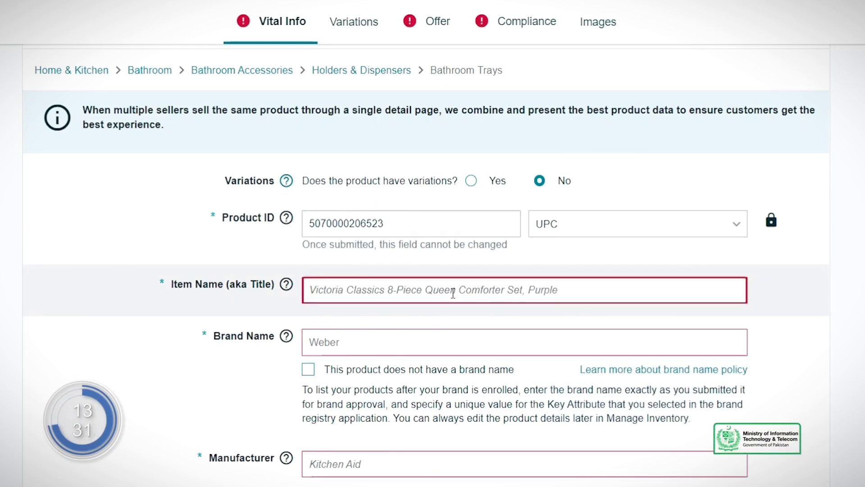
click(72, 10)
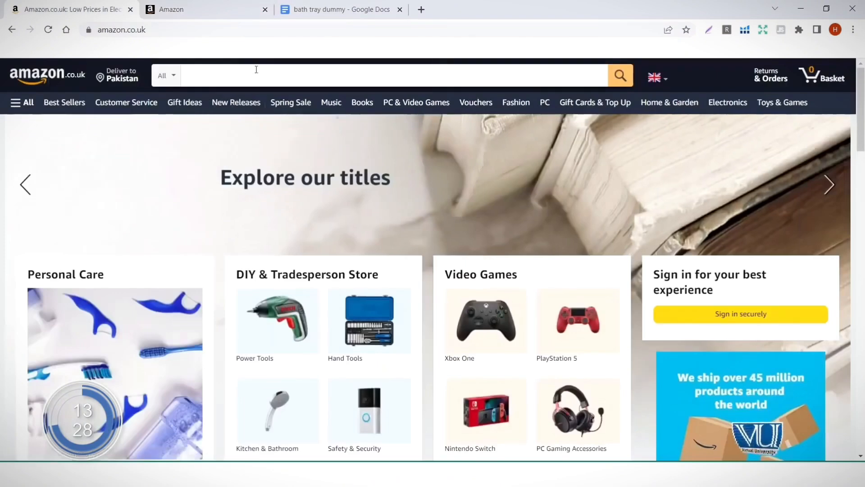
click(256, 69)
text(pillow)
key(Return)
scroll(361, 157, down, 5)
scroll(362, 156, down, 10)
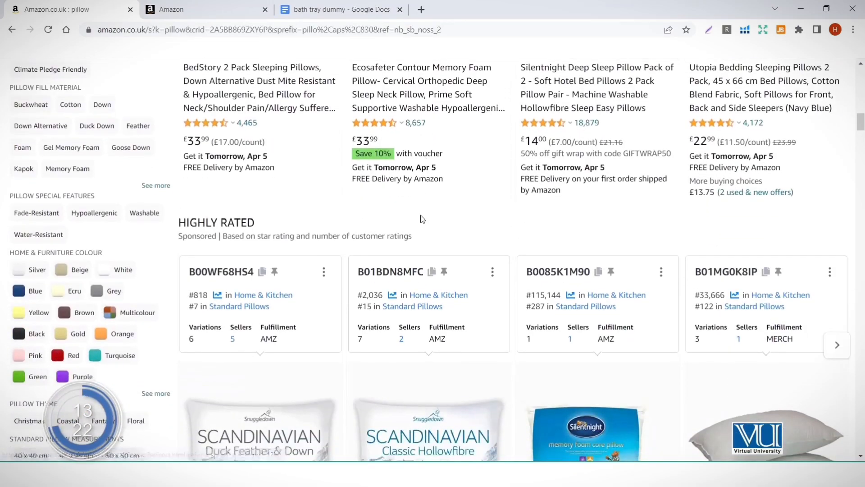
scroll(426, 190, up, 2)
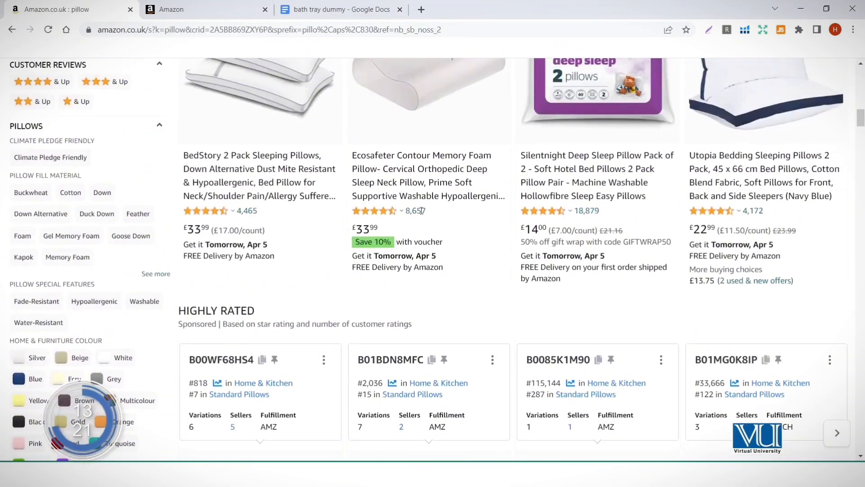
click(428, 166)
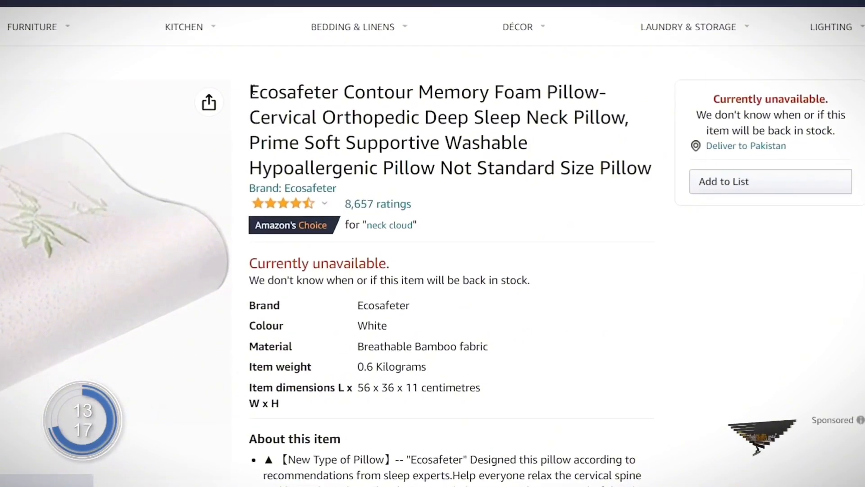
drag(316, 128, 630, 167)
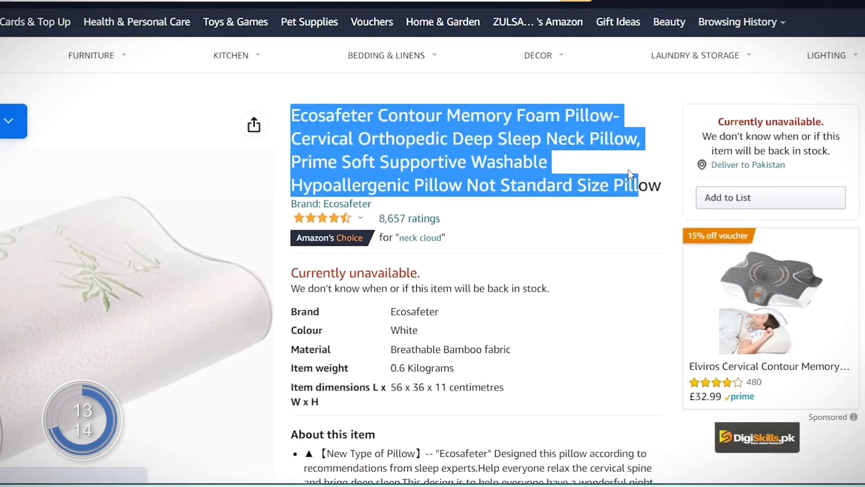
click(615, 151)
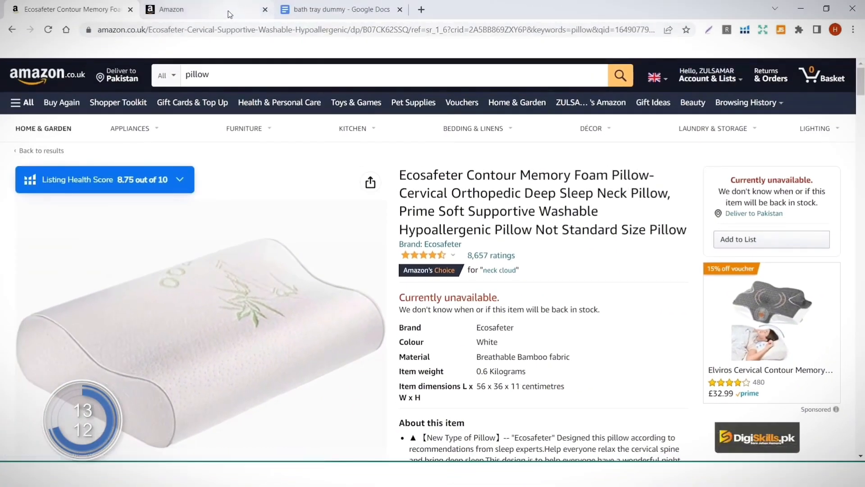
click(229, 12)
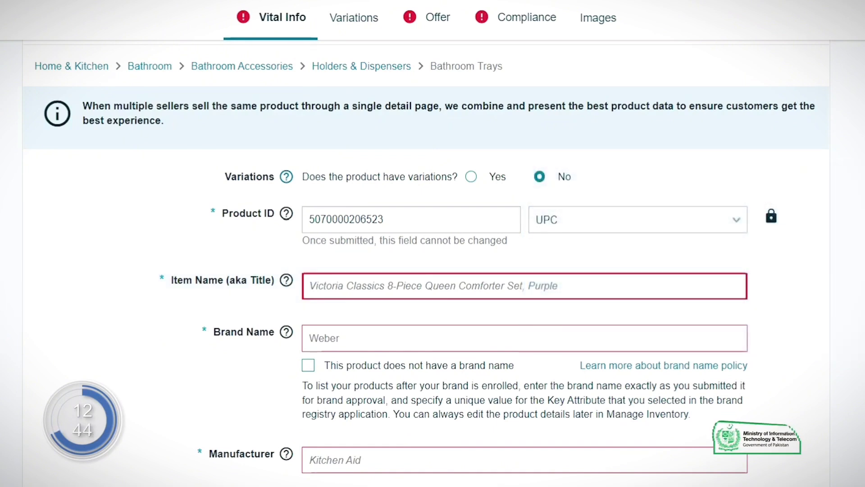
Copy the full Premium Bamboo Bathtub Tray Caddy title from the bath tray dummy document into the listing's Item Name.
click(316, 0)
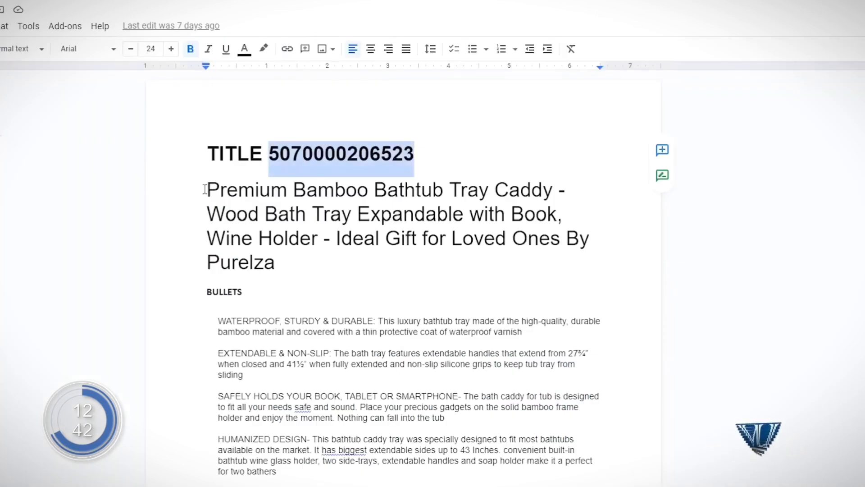
drag(207, 190, 279, 263)
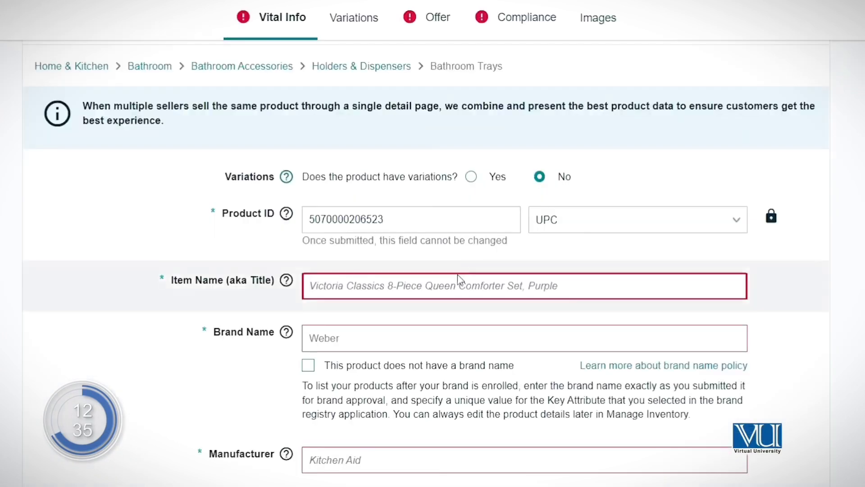
click(439, 293)
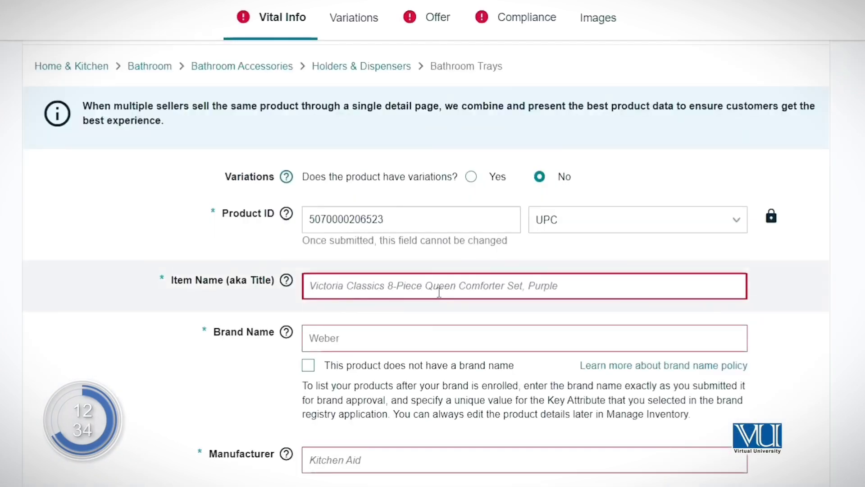
key(ctrl+v)
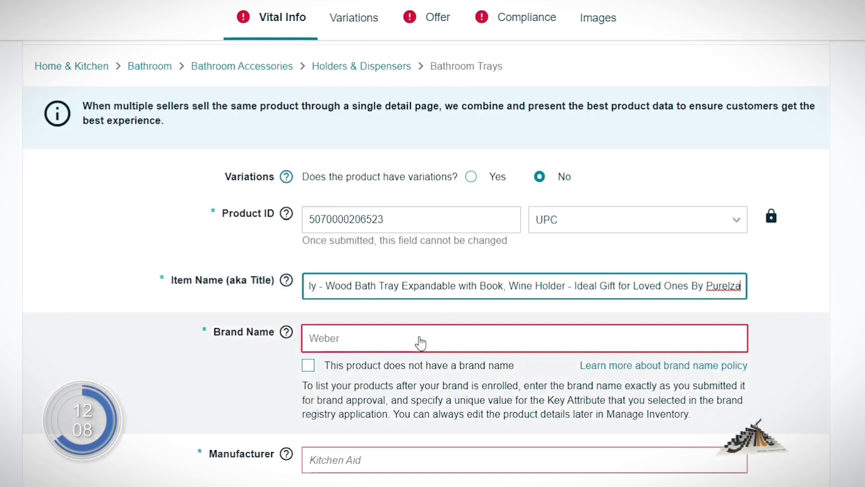
Set both the Brand Name and the Manufacturer of the listing to "abc".
click(420, 342)
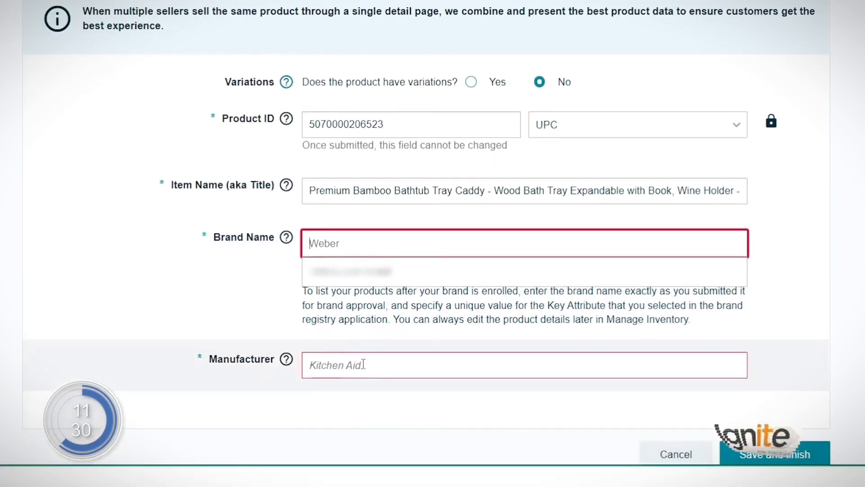
click(363, 450)
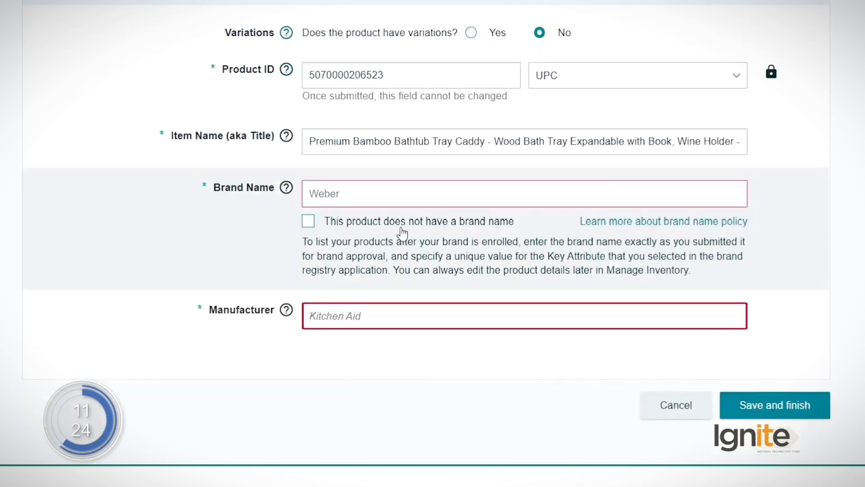
click(385, 192)
text(abc)
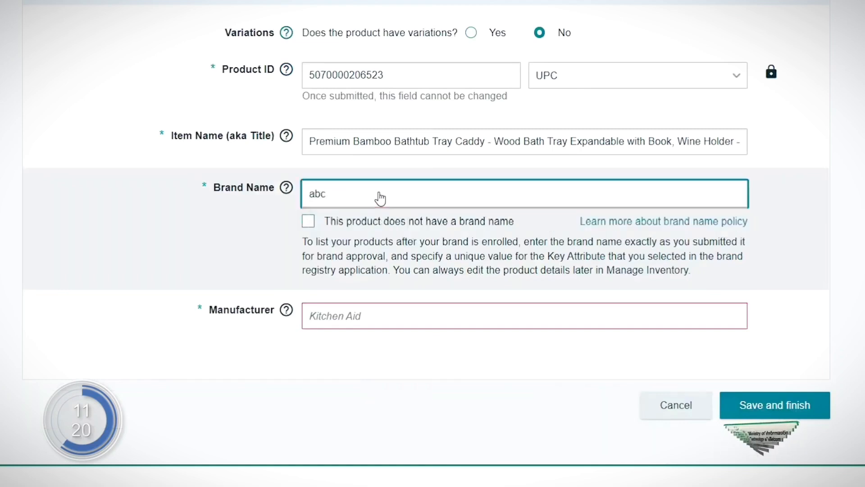
click(421, 307)
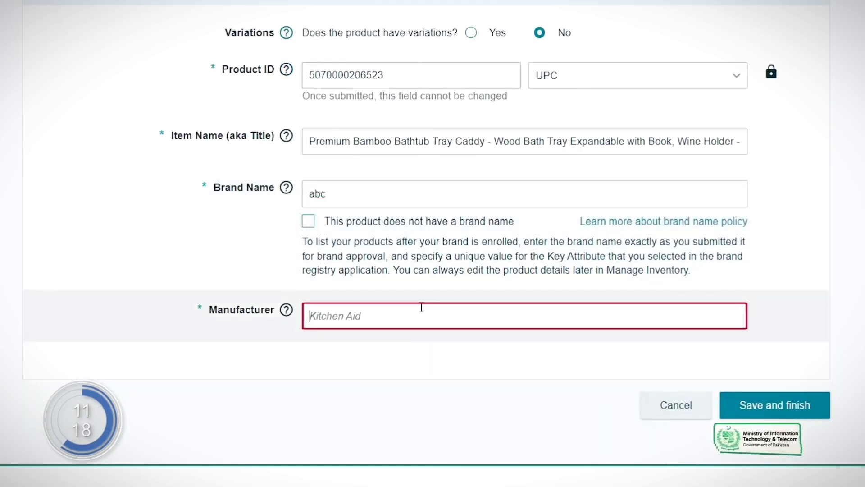
text(abc)
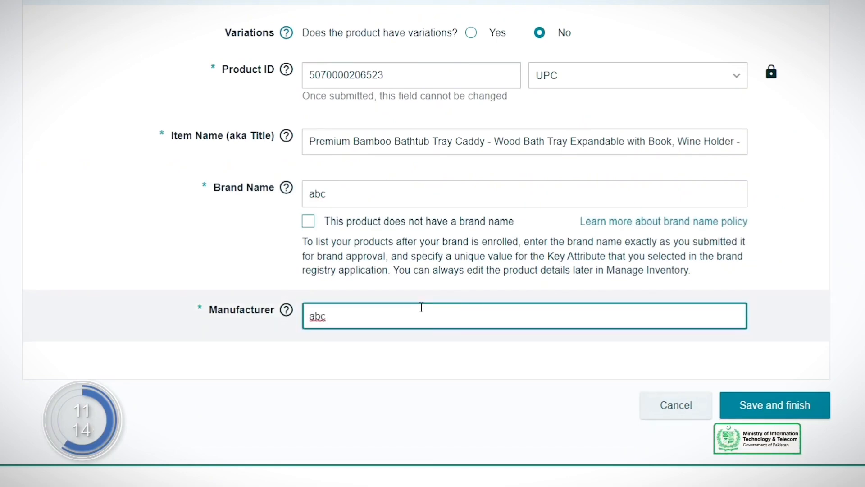
scroll(421, 307, down, 1)
scroll(421, 307, up, 3)
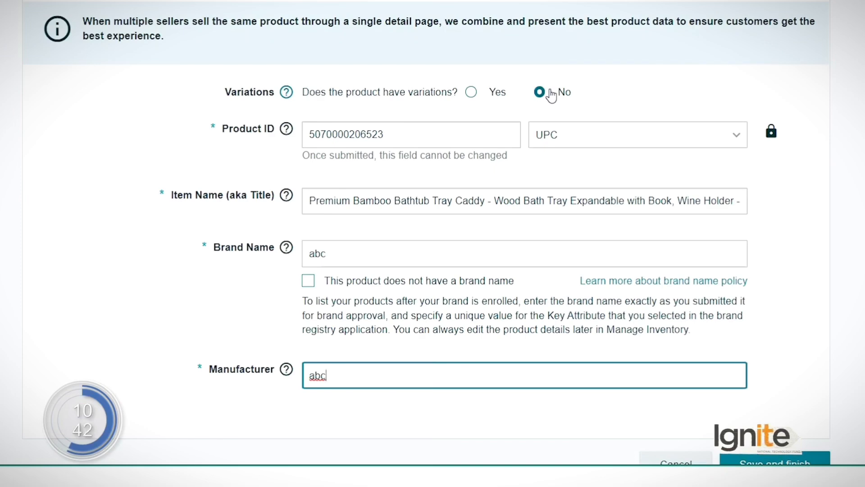
scroll(551, 94, up, 3)
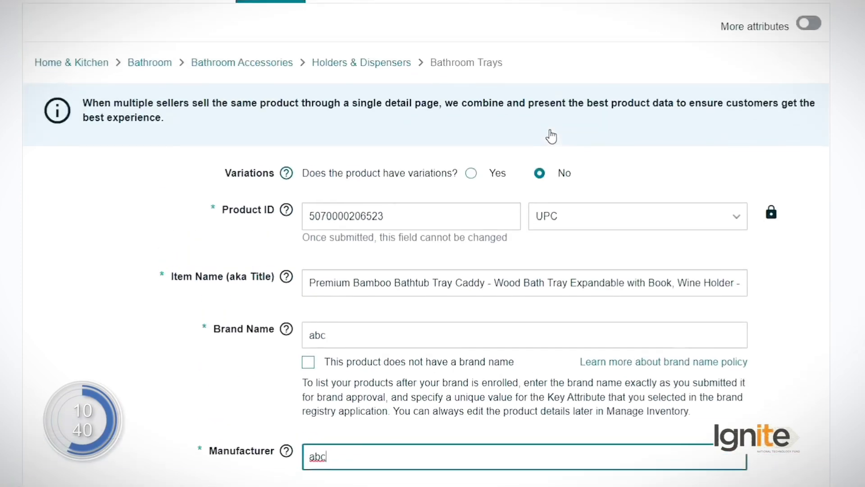
Turn on More attributes for the listing and view the available variation types.
scroll(532, 177, down, 5)
scroll(532, 177, up, 5)
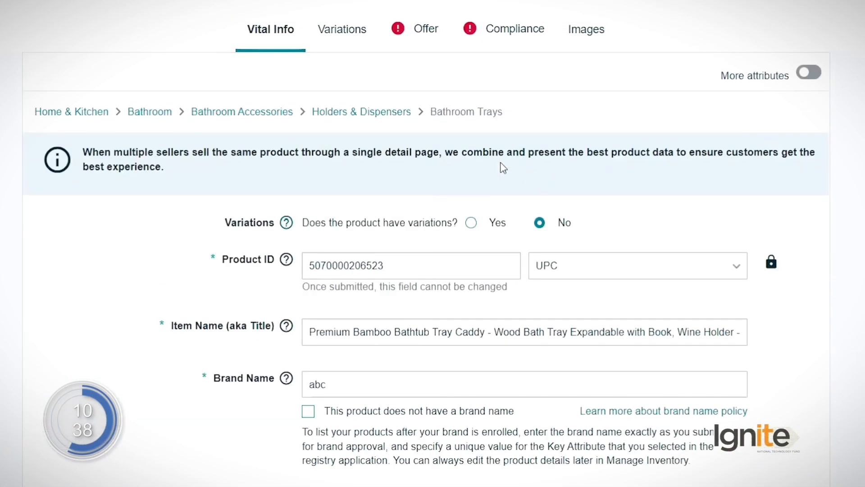
scroll(569, 189, down, 5)
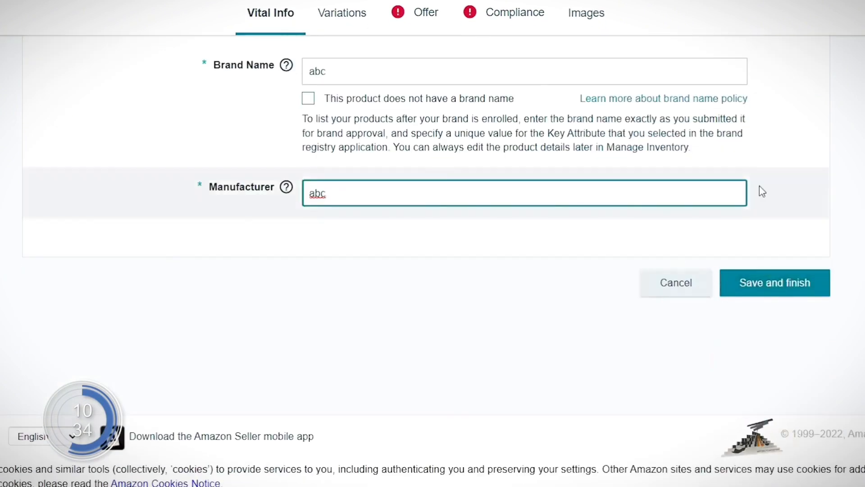
scroll(760, 190, up, 5)
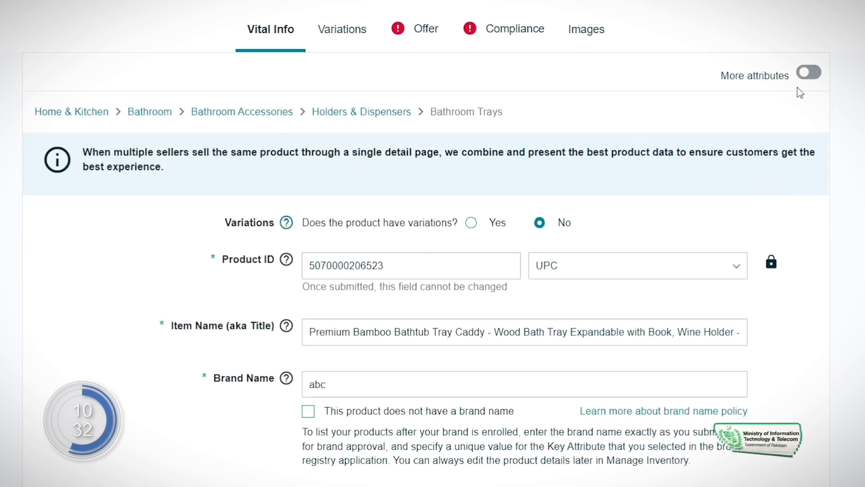
click(809, 74)
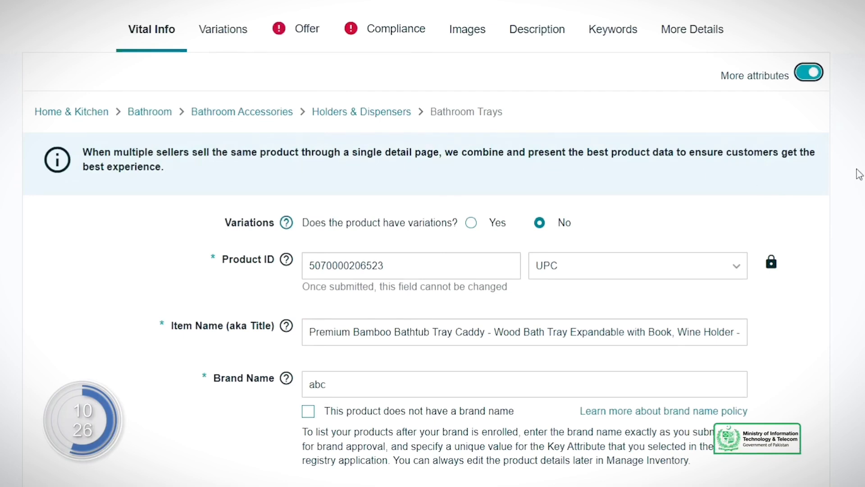
click(222, 31)
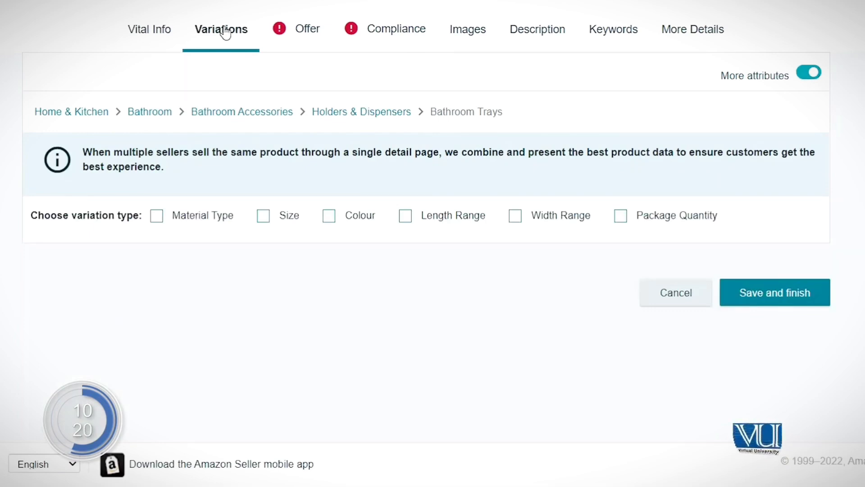
Set Your price to 50 GBP in the listing's offer details.
click(303, 32)
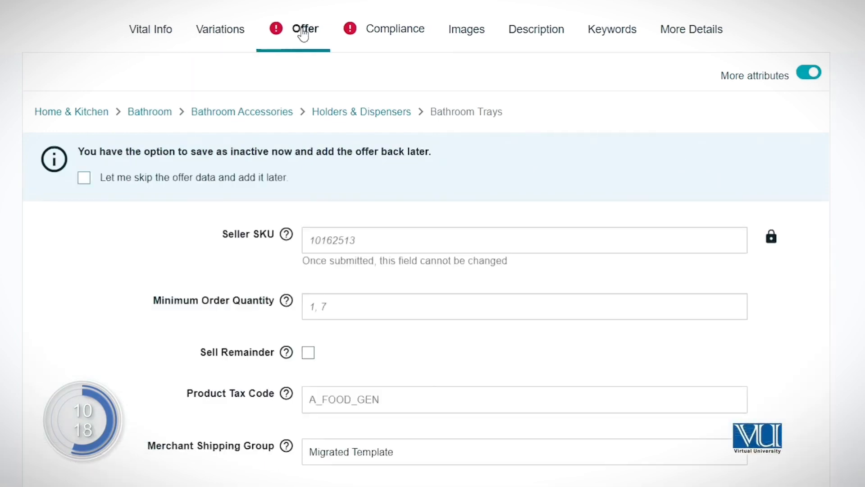
click(428, 237)
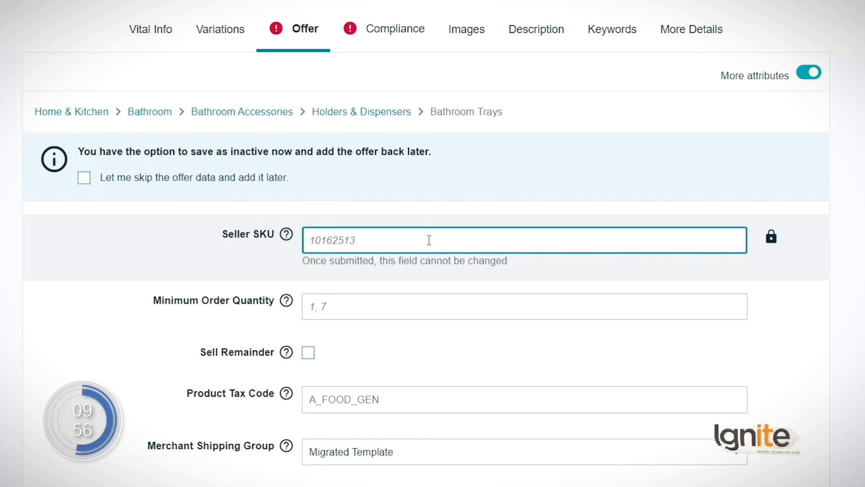
scroll(428, 240, down, 4)
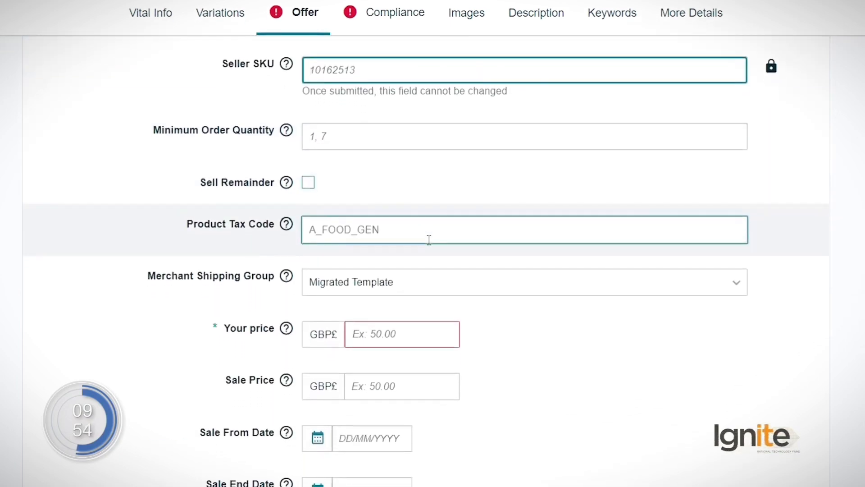
scroll(387, 230, down, 1)
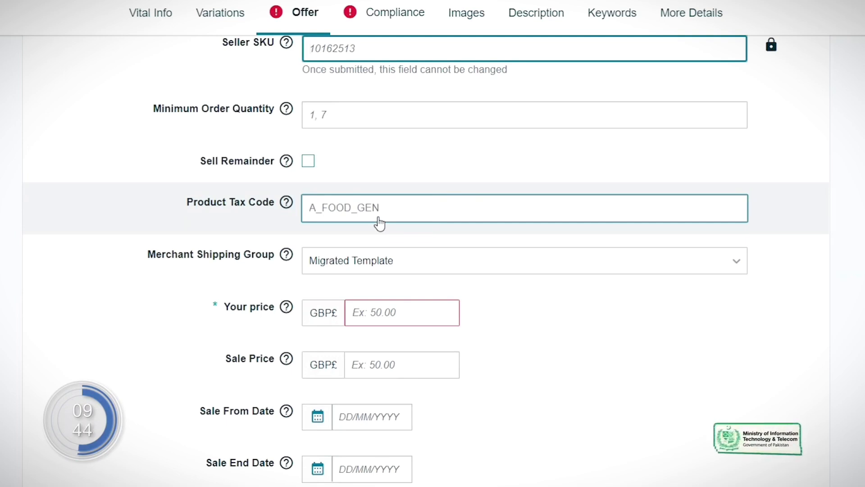
scroll(443, 294, down, 3)
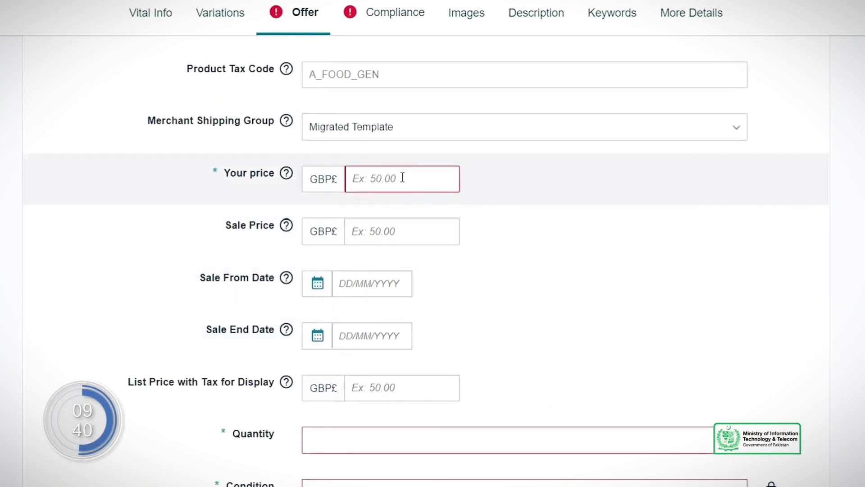
click(403, 178)
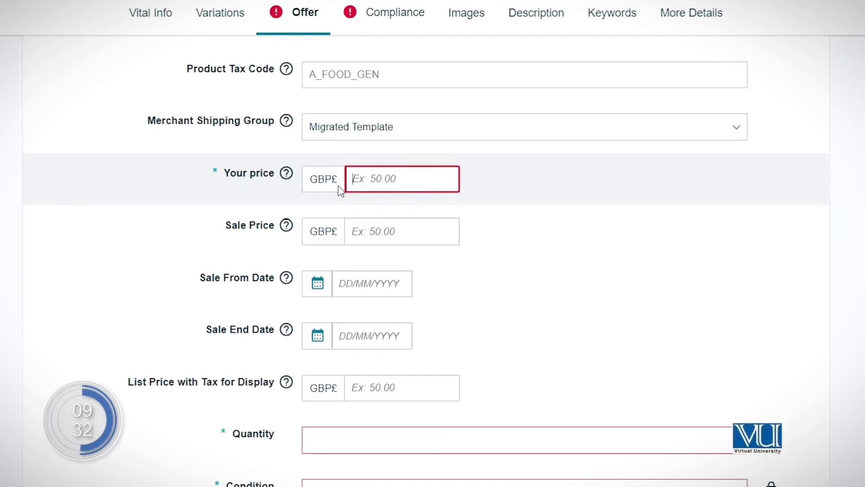
click(397, 179)
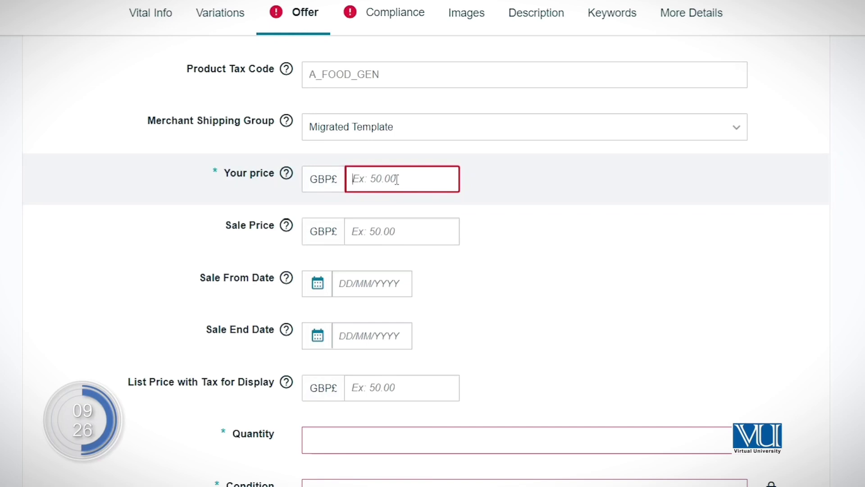
text(50)
Set the offer's Sale Price to 50 GBP.
click(436, 226)
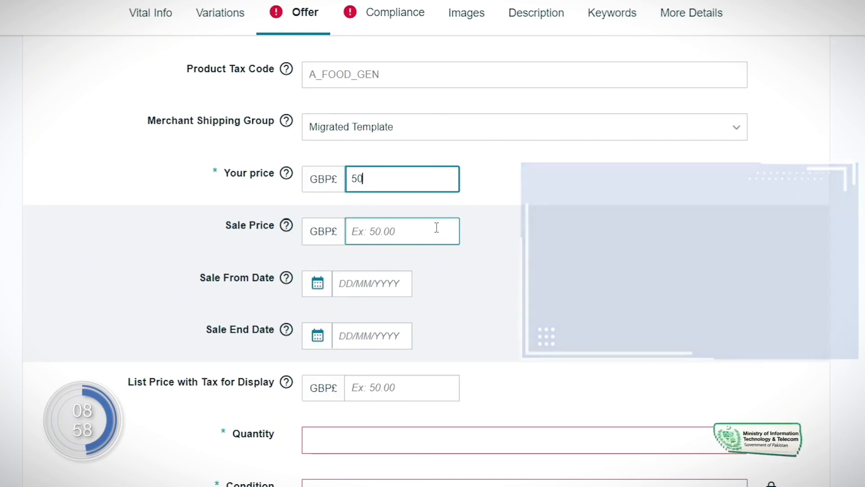
click(435, 226)
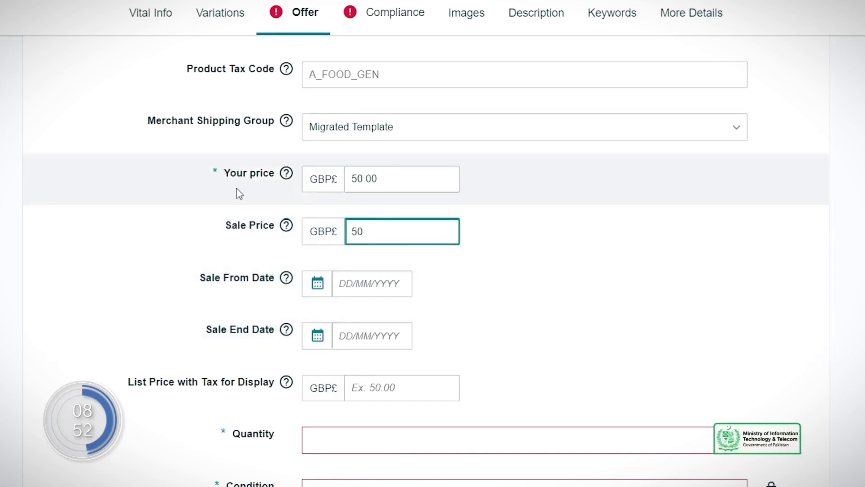
scroll(239, 193, up, 3)
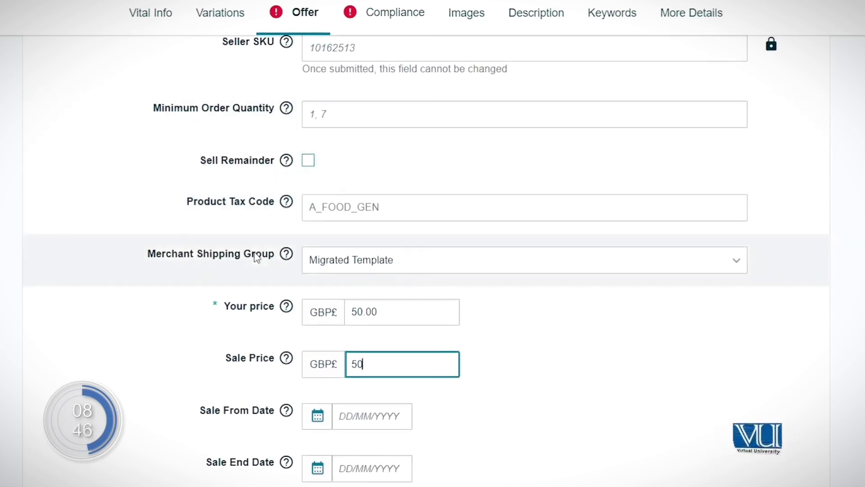
scroll(257, 257, down, 1)
scroll(257, 258, up, 2)
scroll(257, 257, down, 2)
scroll(254, 253, down, 4)
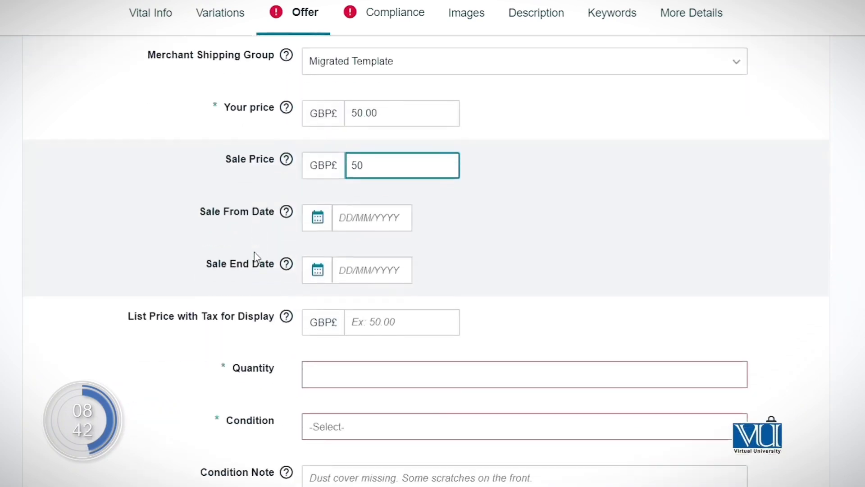
scroll(359, 251, down, 1)
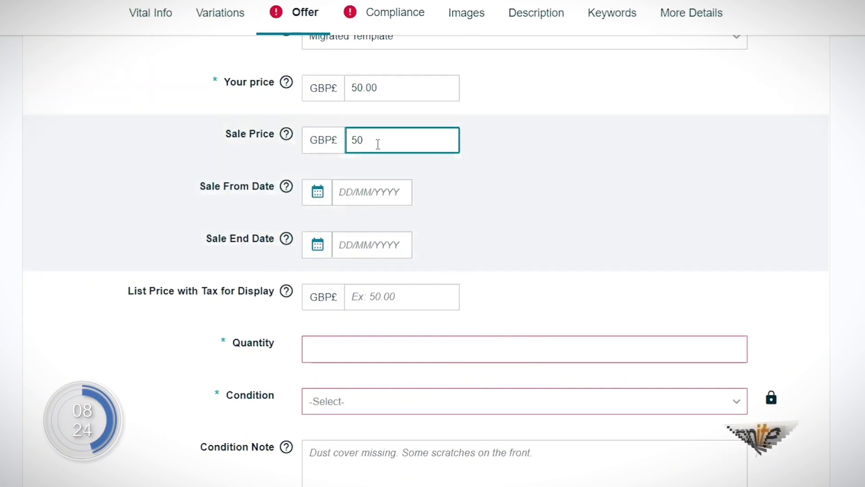
key(BackSpace)
key(BackSpace)
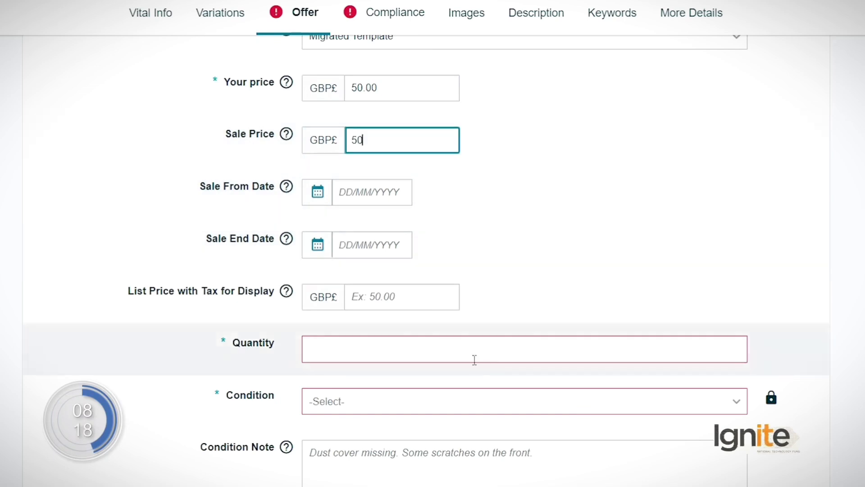
Set the offer's Quantity to 100 and its Condition to New.
click(464, 353)
text(100)
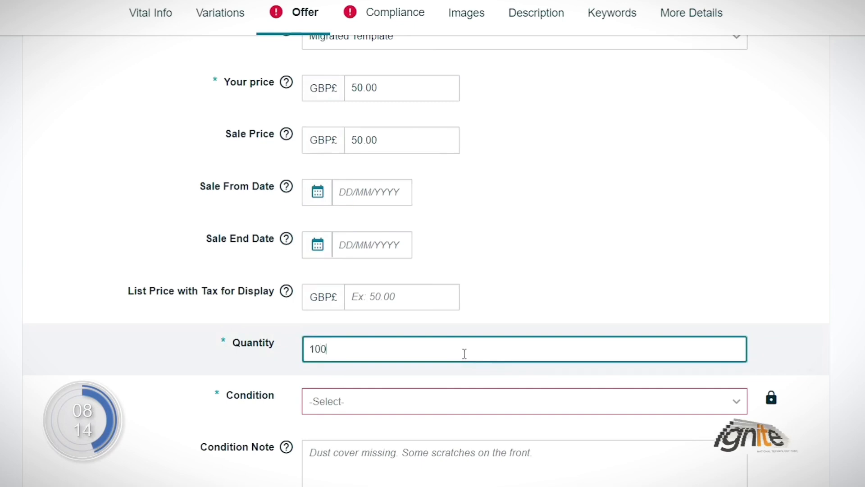
scroll(465, 353, down, 1)
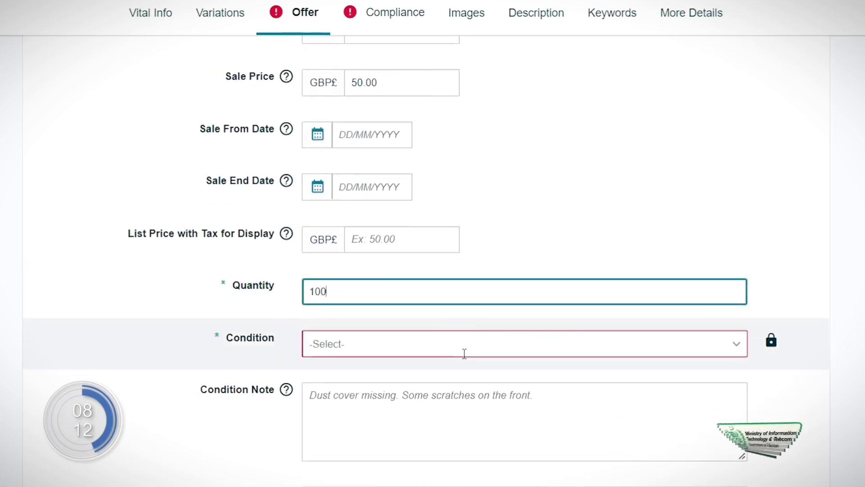
scroll(489, 333, down, 2)
click(737, 214)
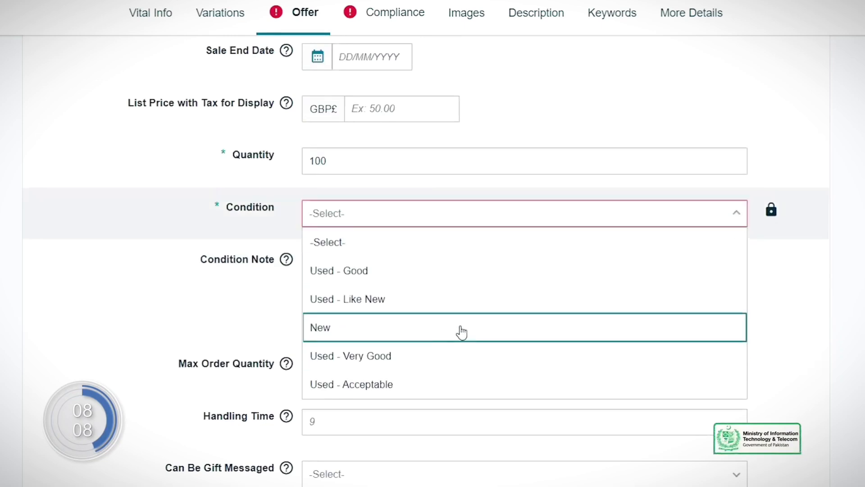
click(461, 334)
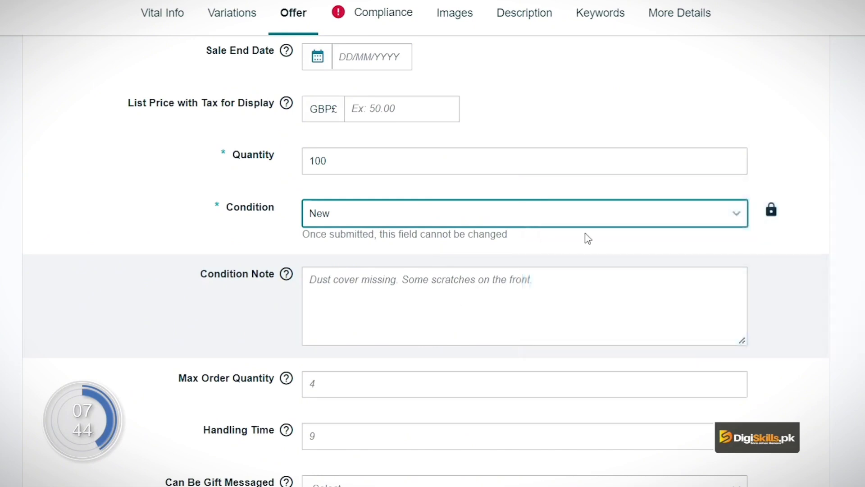
Review the available Condition options for the offer, keeping New selected.
click(710, 223)
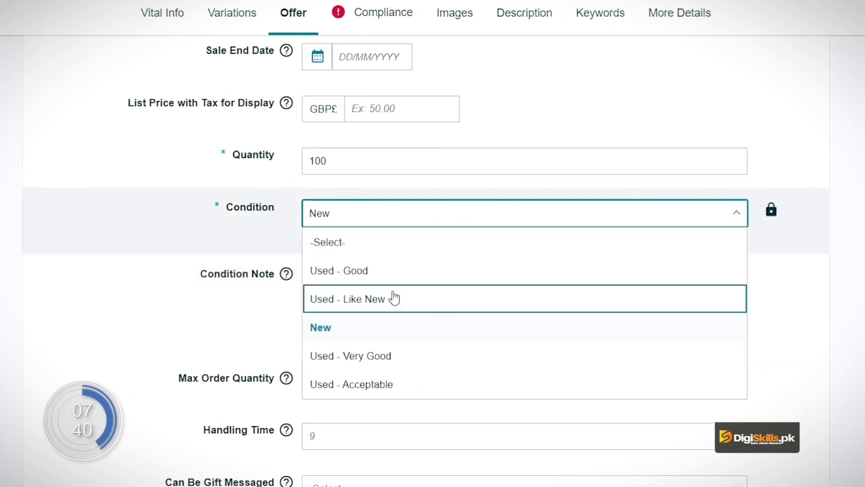
click(390, 331)
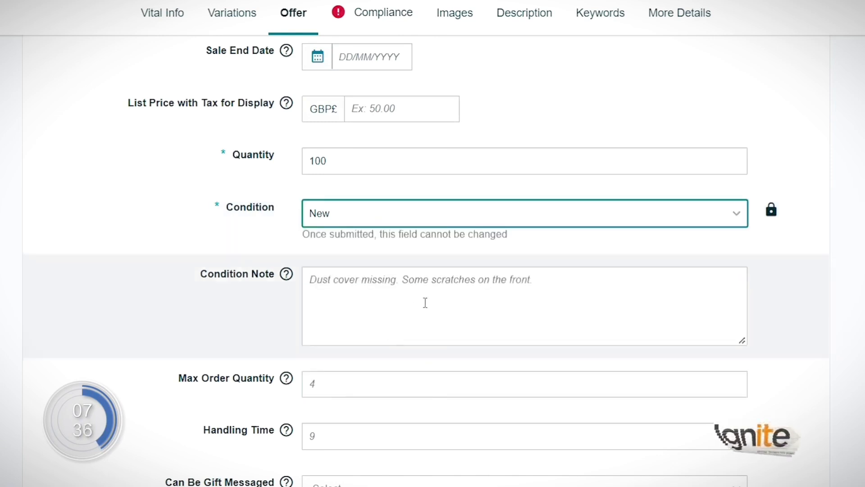
click(473, 217)
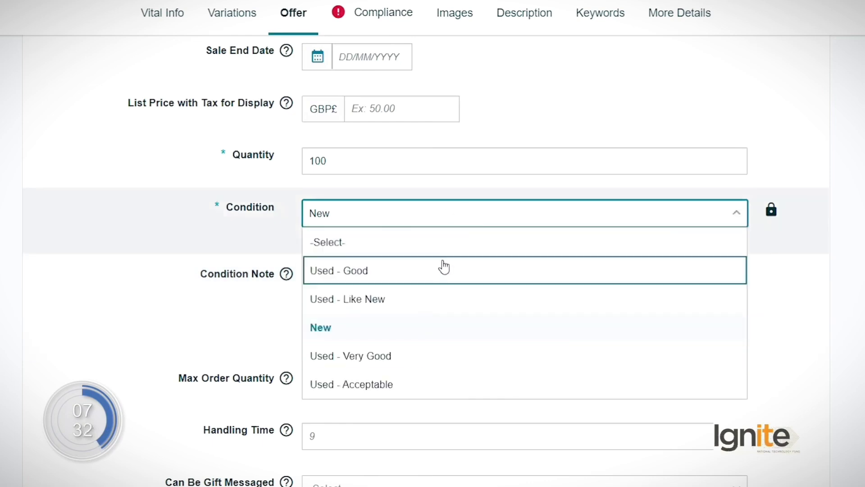
click(370, 332)
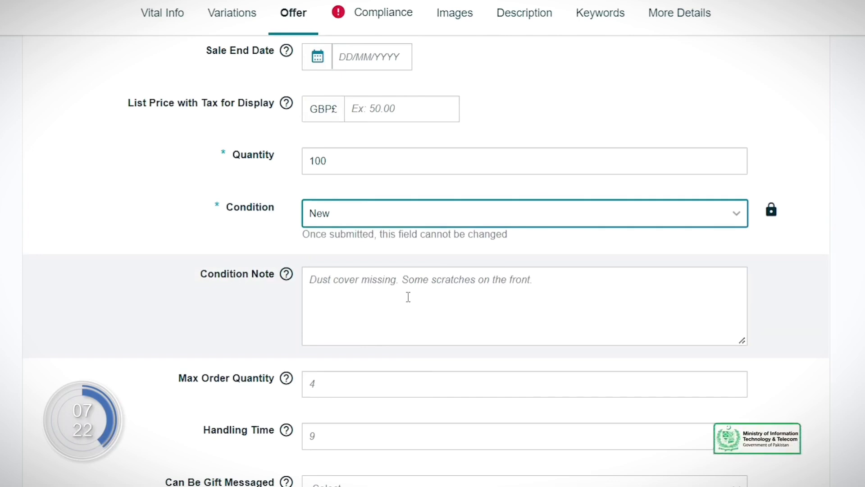
Check the gift message choices and set the Fulfilment Channel to Amazon will dispatch and provide customer service (Fulfilled by Amazon).
scroll(408, 297, down, 5)
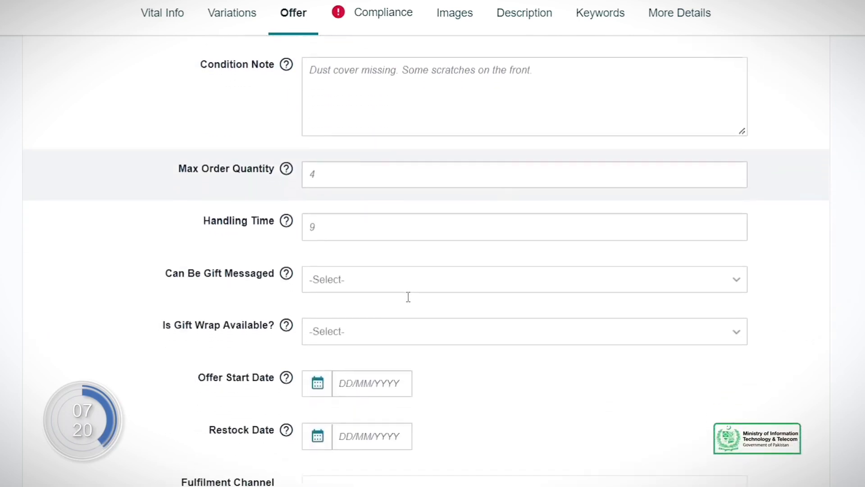
scroll(409, 296, down, 4)
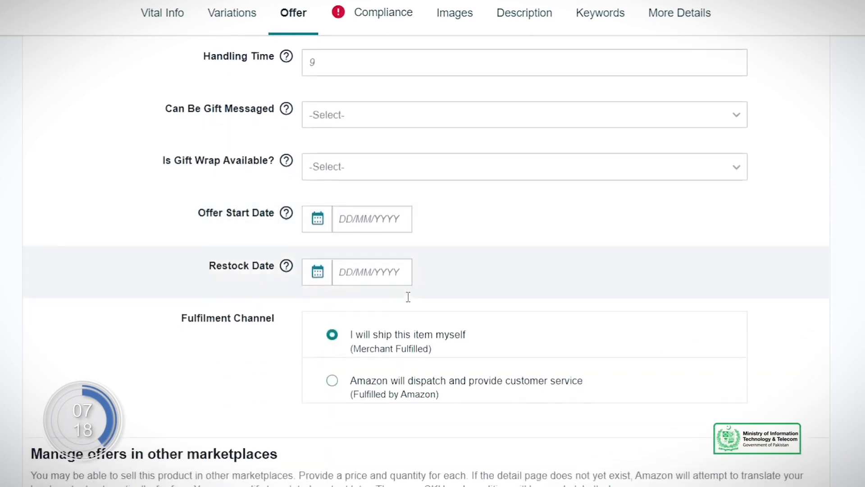
click(665, 117)
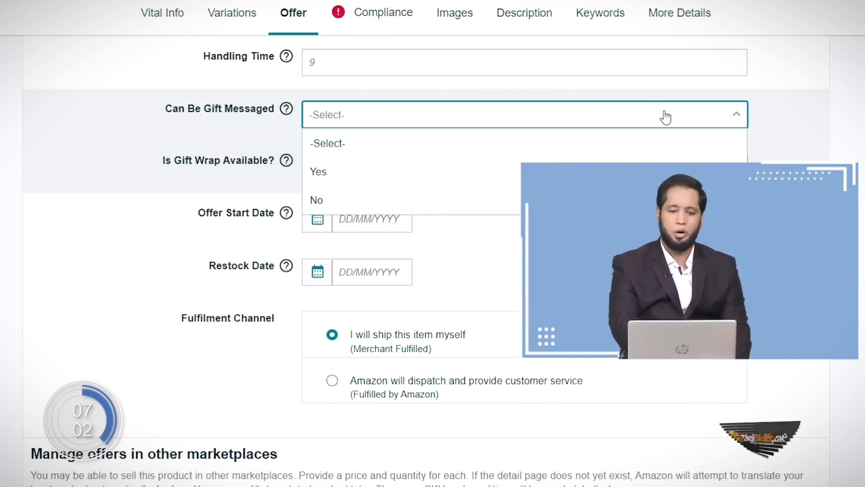
click(666, 117)
scroll(643, 256, down, 3)
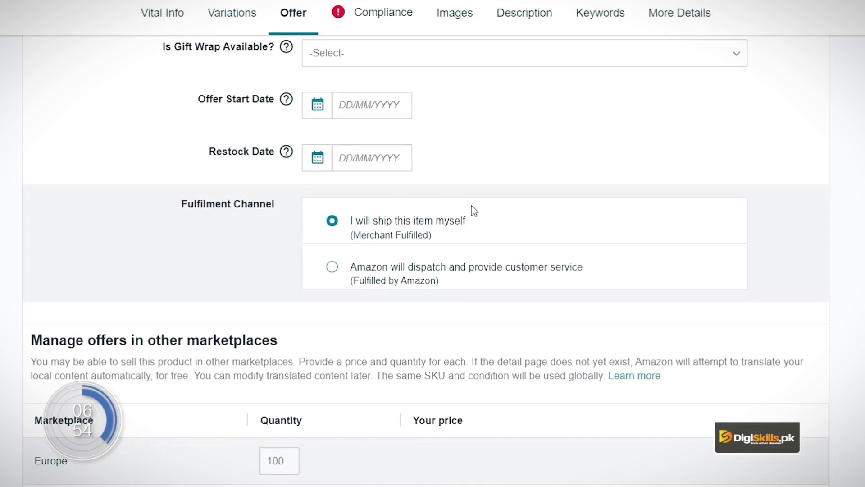
click(334, 268)
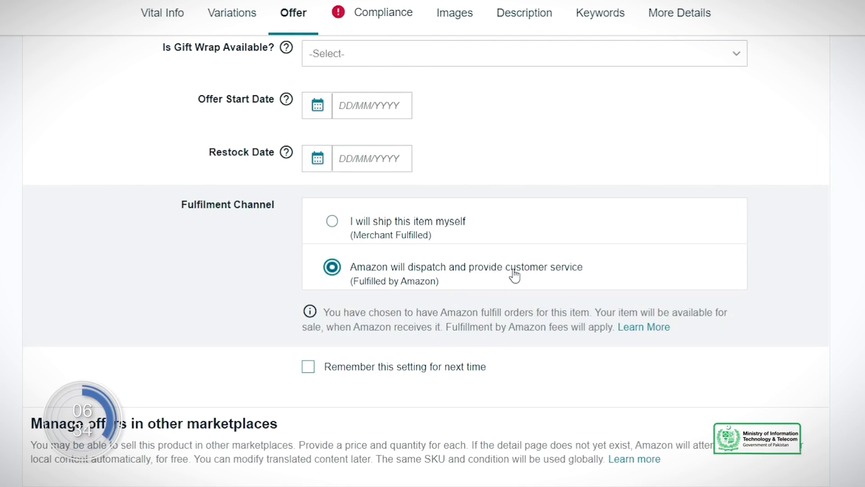
Examine the price fields for the other European marketplaces, such as Germany and the Netherlands.
scroll(514, 275, down, 5)
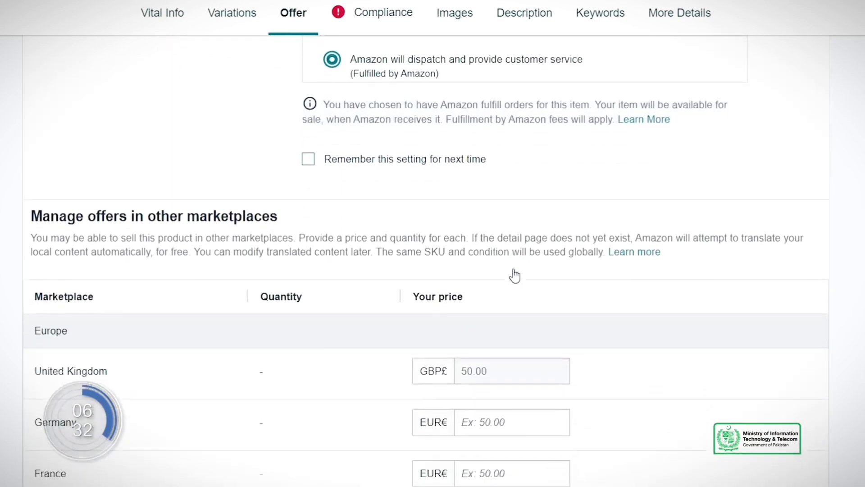
scroll(514, 275, down, 3)
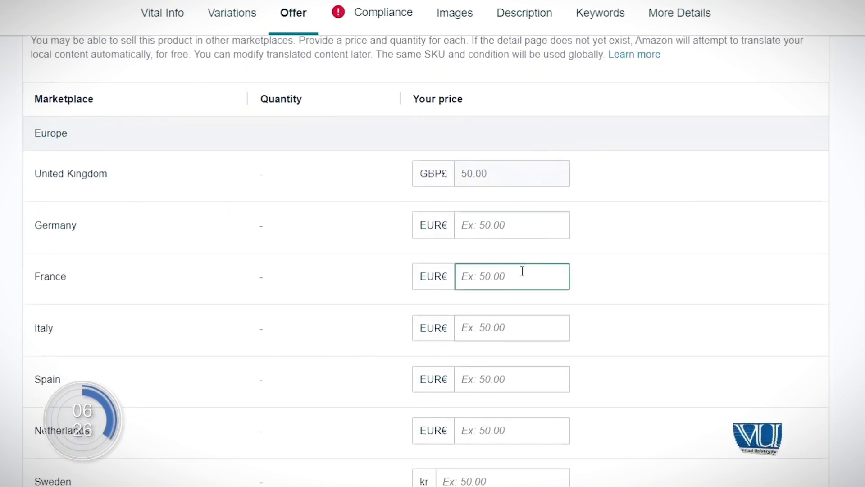
scroll(522, 271, down, 2)
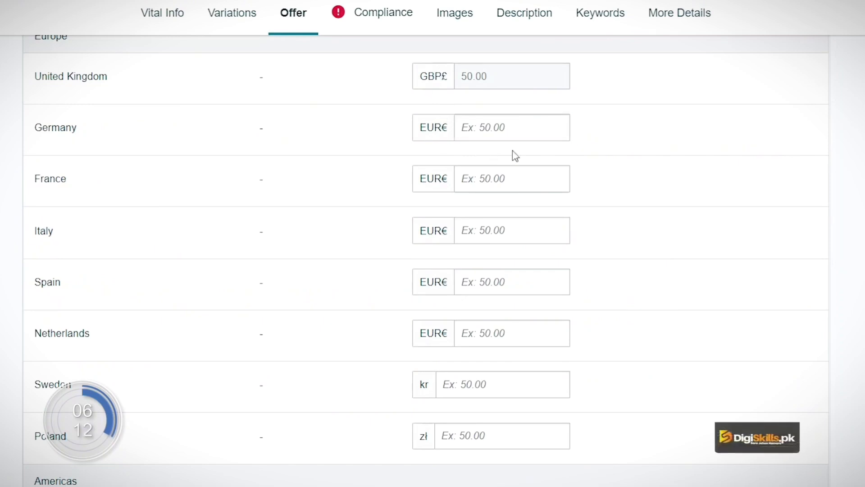
click(505, 120)
click(556, 333)
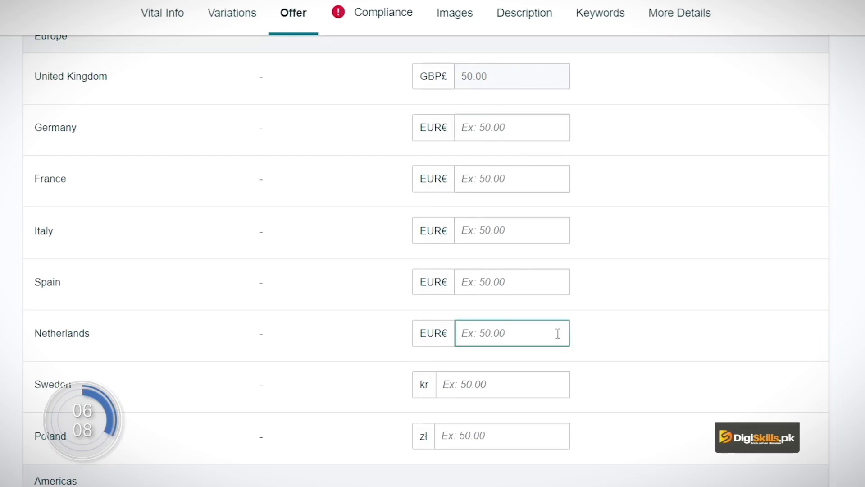
Examine the price fields for the marketplaces in the Americas, Japan and Australia.
scroll(556, 332, down, 4)
scroll(558, 333, down, 2)
click(557, 333)
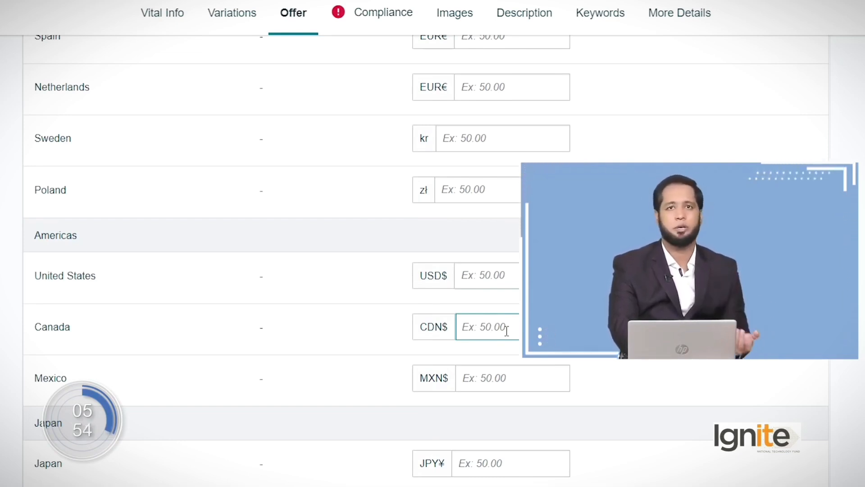
scroll(507, 331, down, 5)
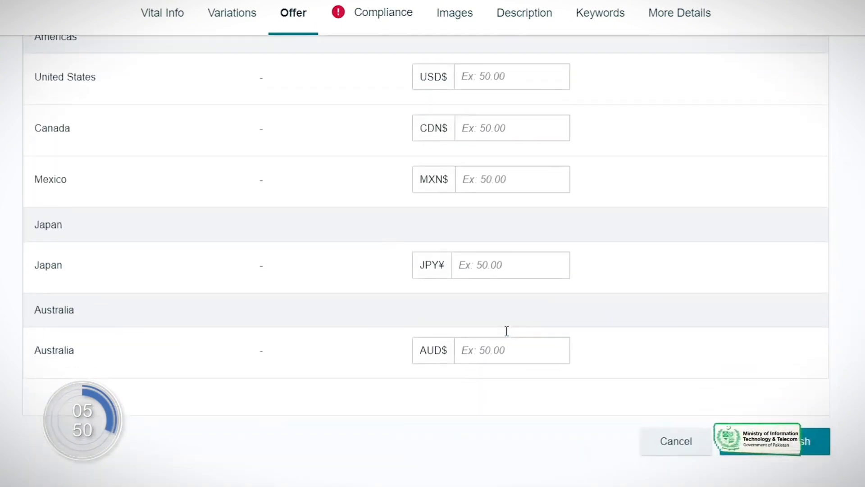
scroll(504, 326, up, 15)
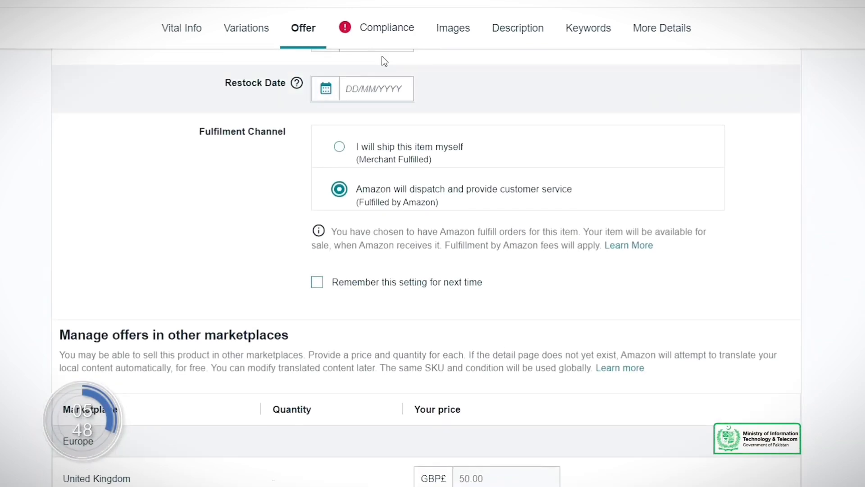
Set the required Country/Region Of Origin in the Compliance details to China.
click(387, 29)
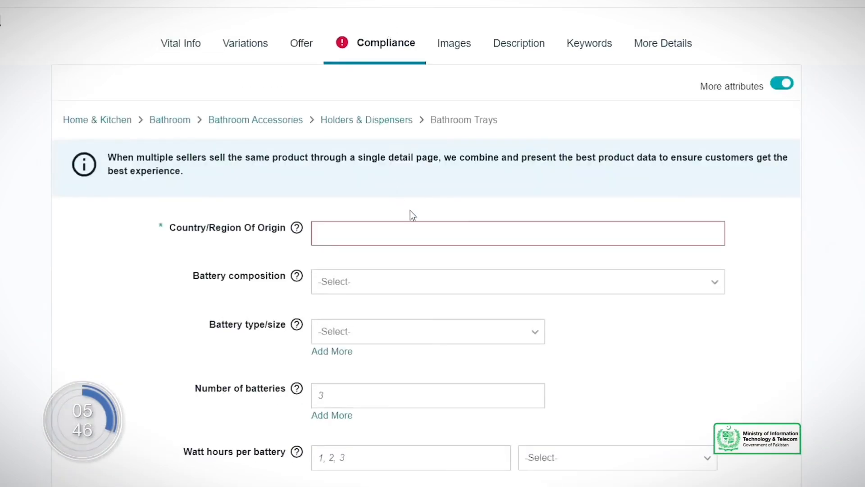
click(419, 243)
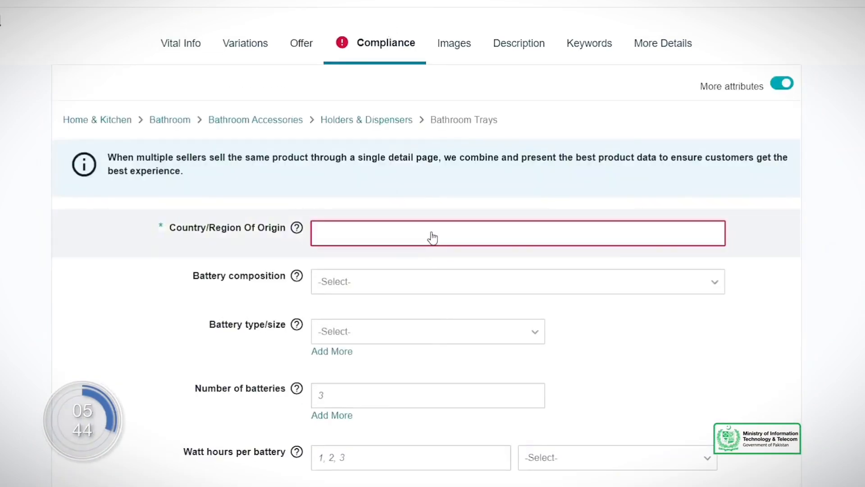
click(432, 238)
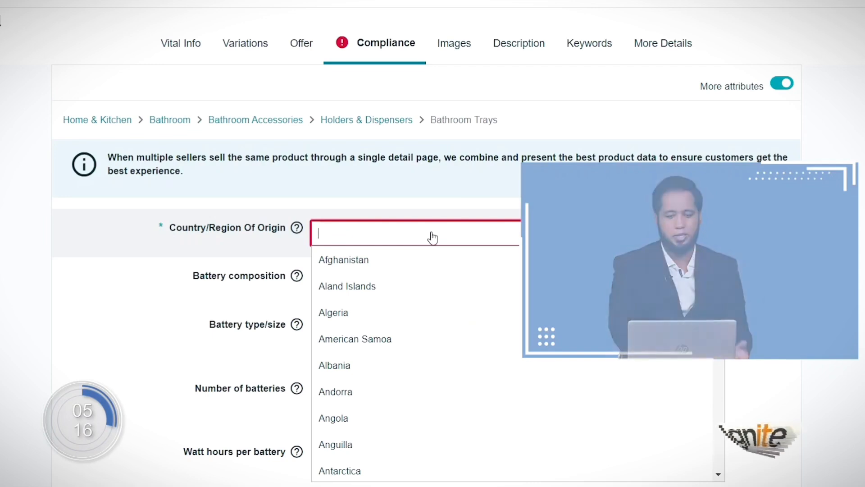
text(c)
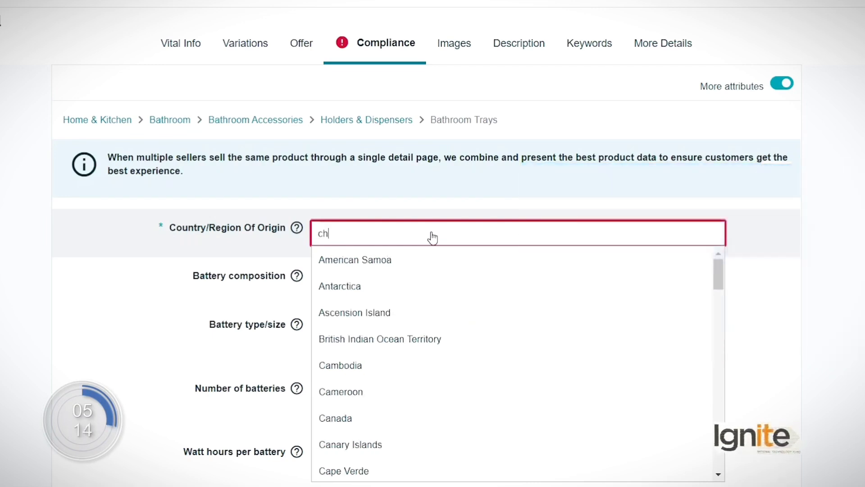
text(h)
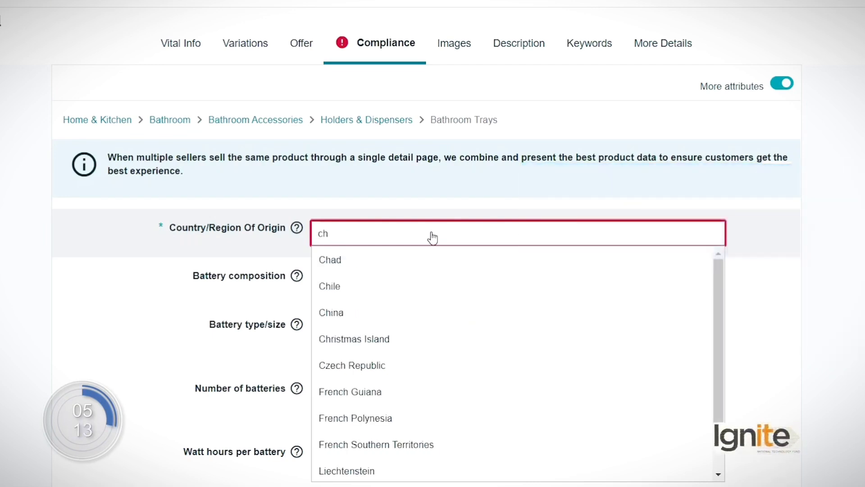
click(388, 323)
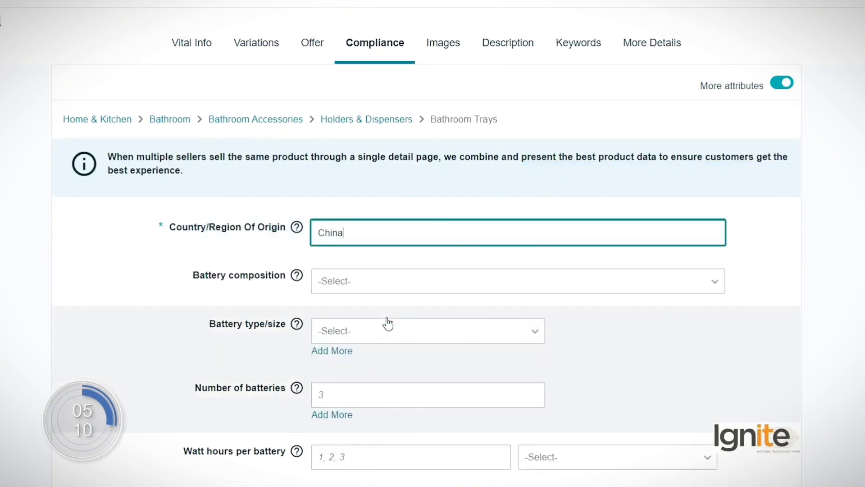
Review the Battery type/size options and the remaining battery, weight and dangerous goods fields in the Compliance details.
scroll(388, 323, down, 3)
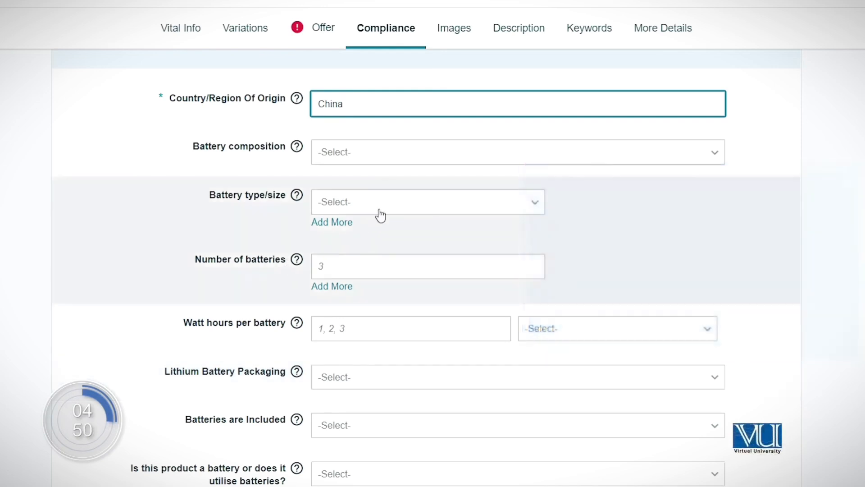
click(410, 204)
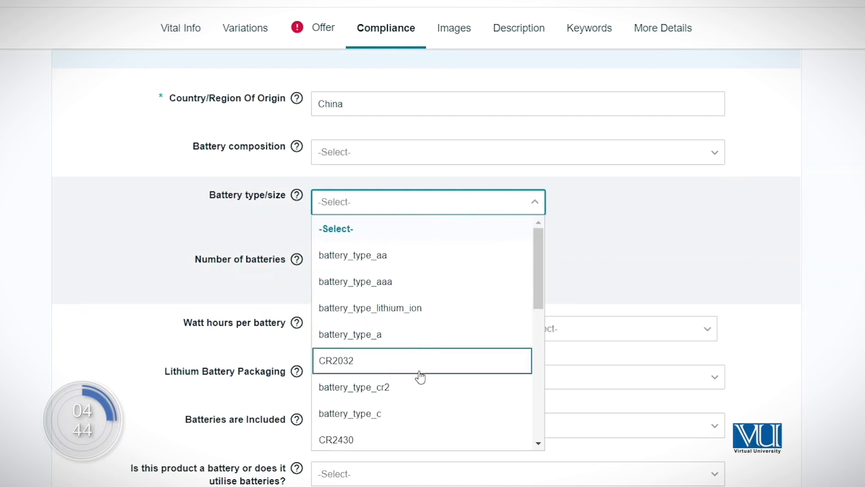
click(436, 206)
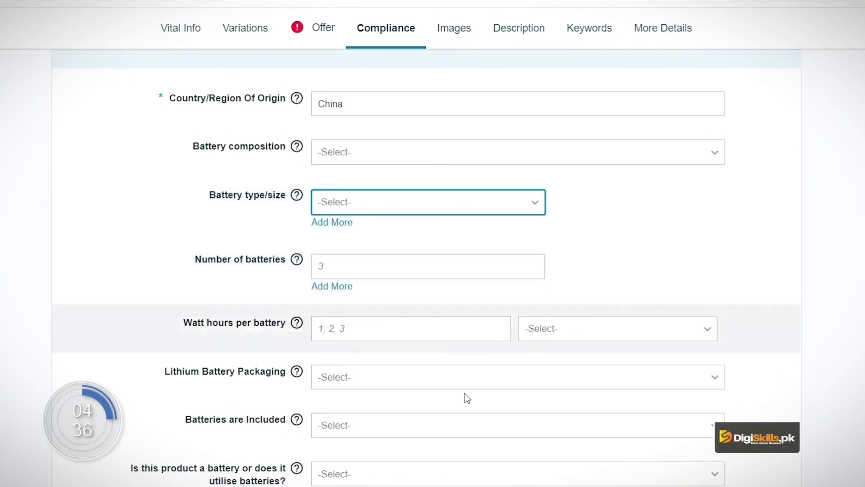
scroll(465, 394, down, 3)
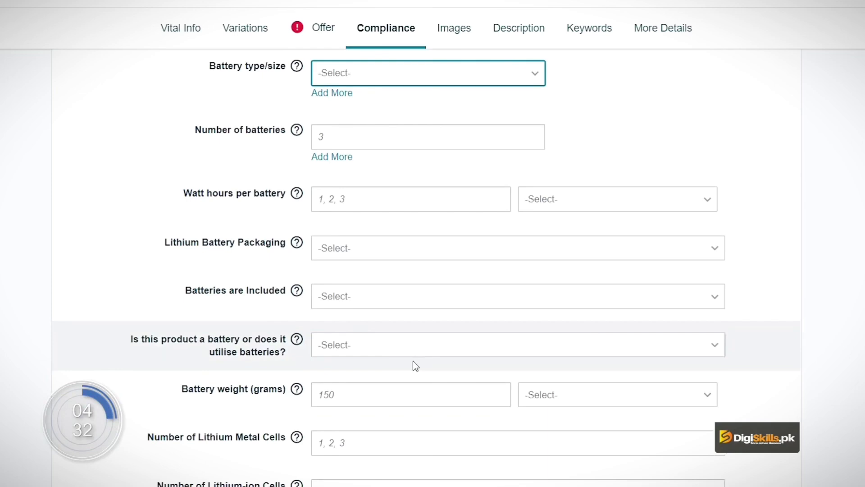
scroll(414, 363, down, 5)
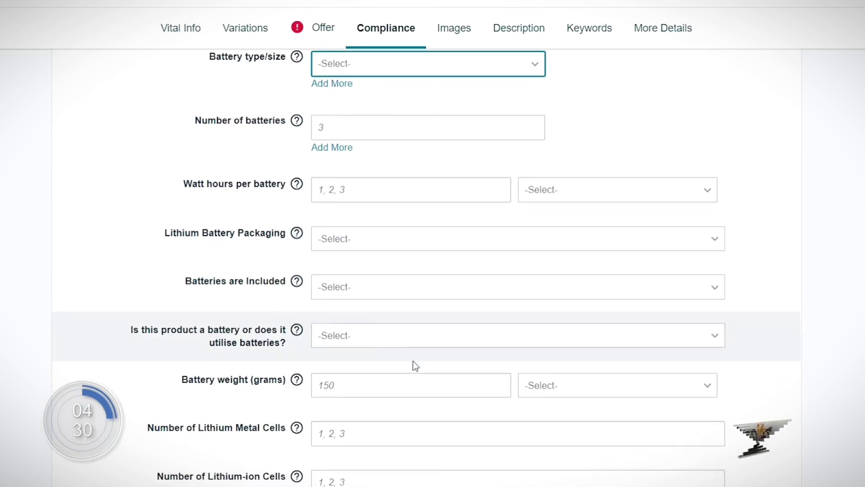
scroll(414, 362, down, 9)
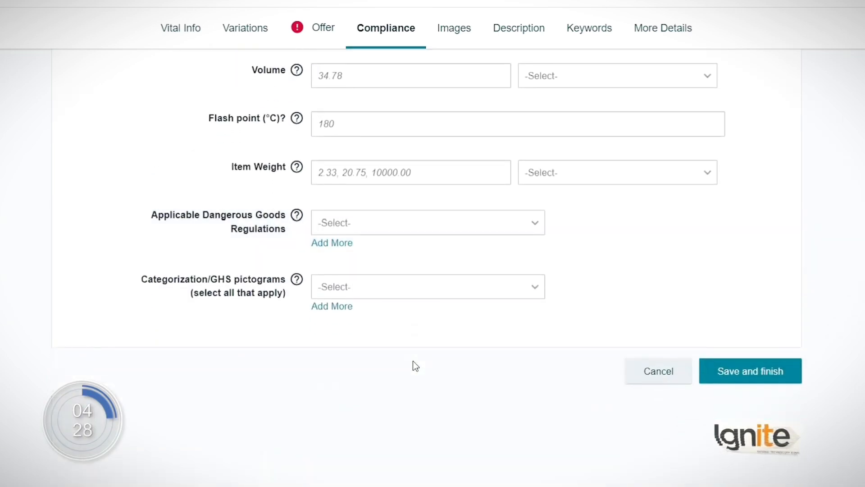
scroll(413, 361, up, 15)
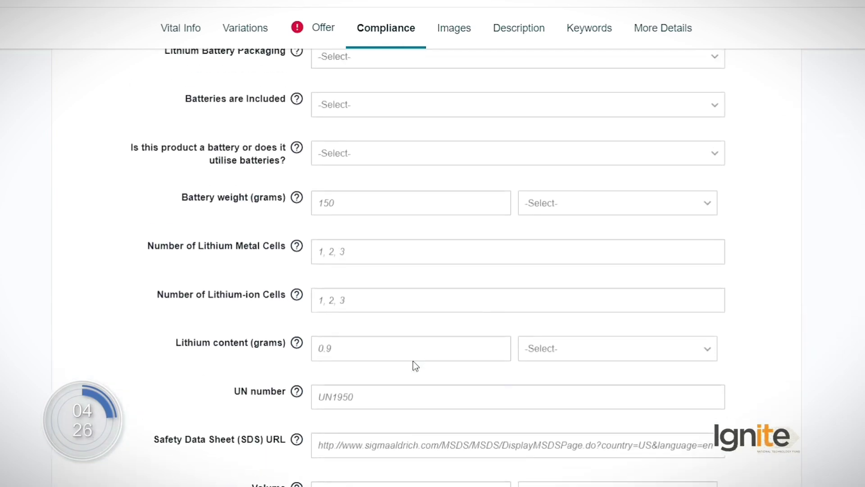
scroll(413, 360, up, 6)
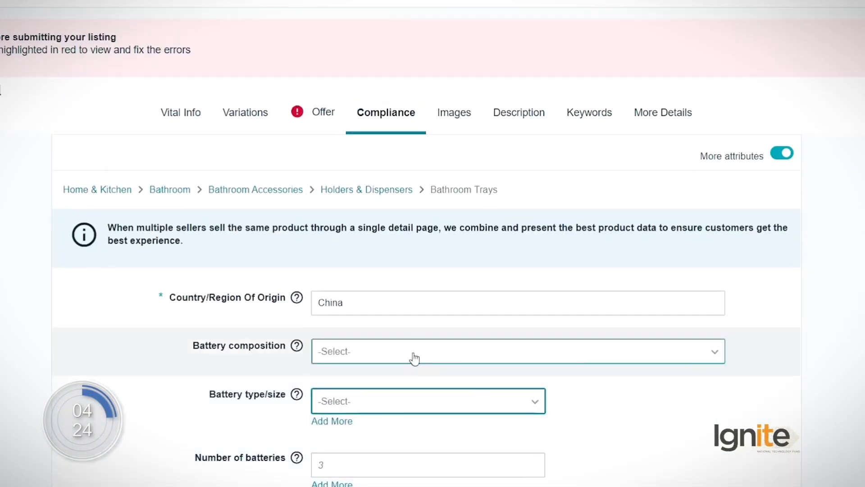
Open the listing's Images section and look over the available image upload slots.
click(460, 117)
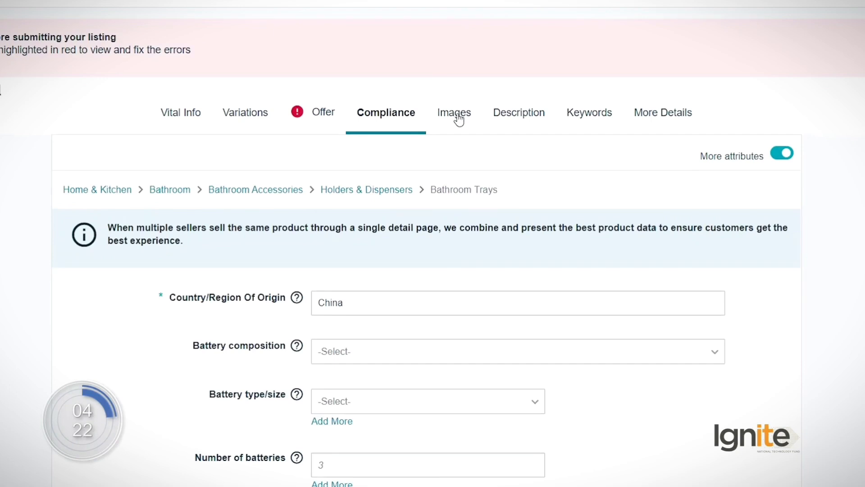
scroll(440, 238, down, 8)
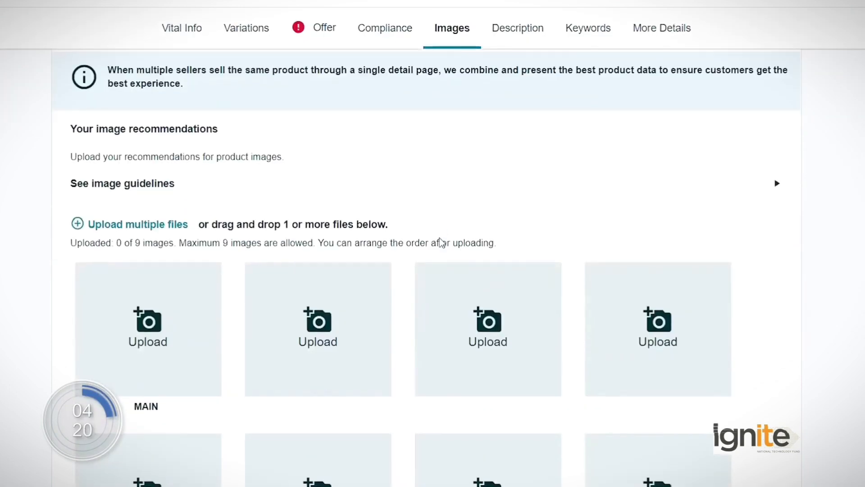
scroll(442, 243, down, 2)
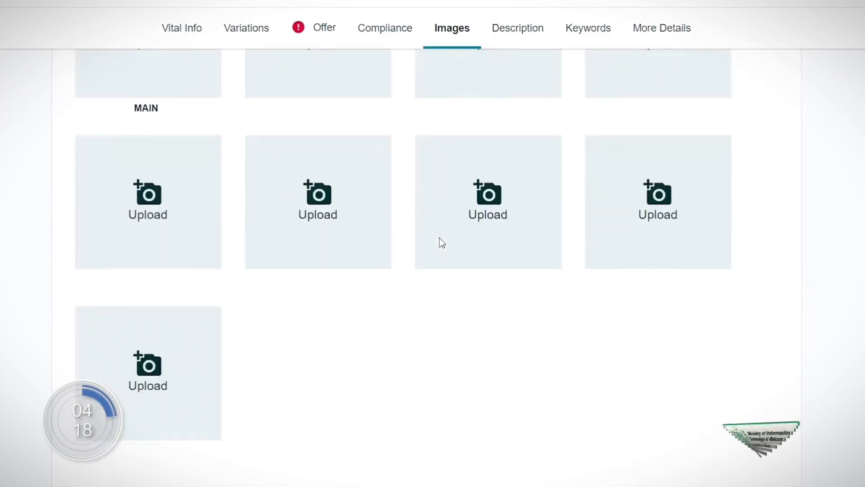
scroll(442, 242, up, 5)
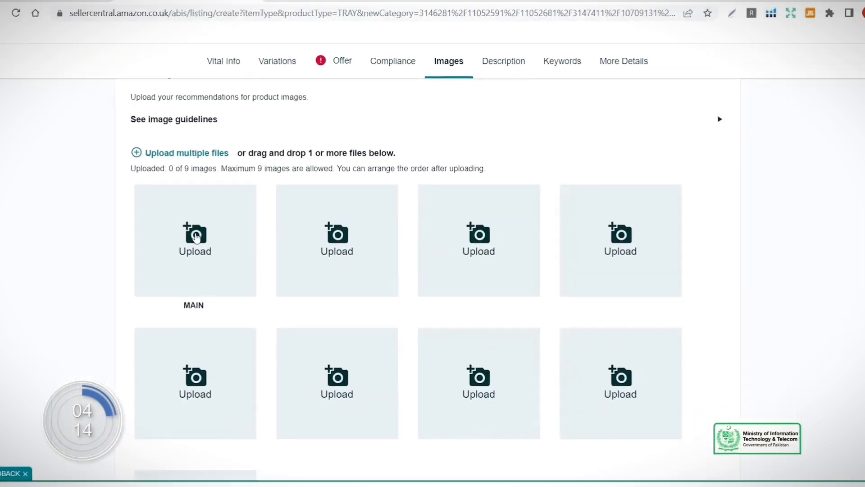
Examine the product images of the Ecosafeter memory foam pillow listing as a reference for the new listing's images.
click(65, 9)
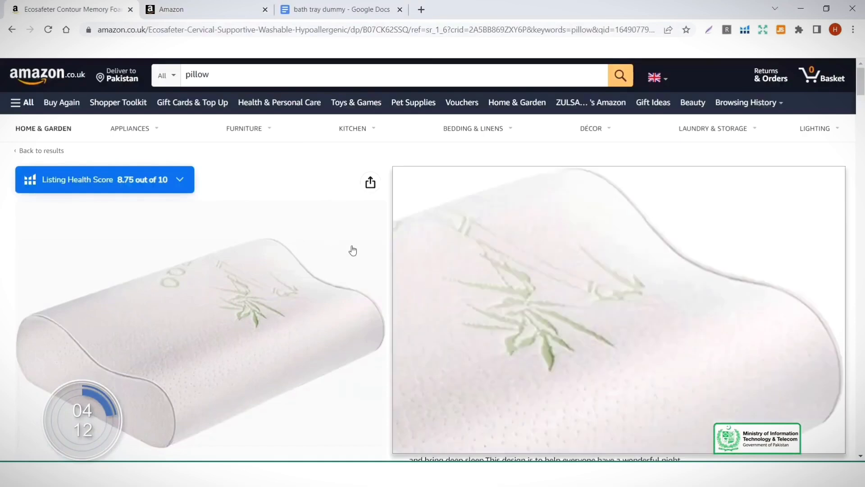
scroll(491, 344, down, 5)
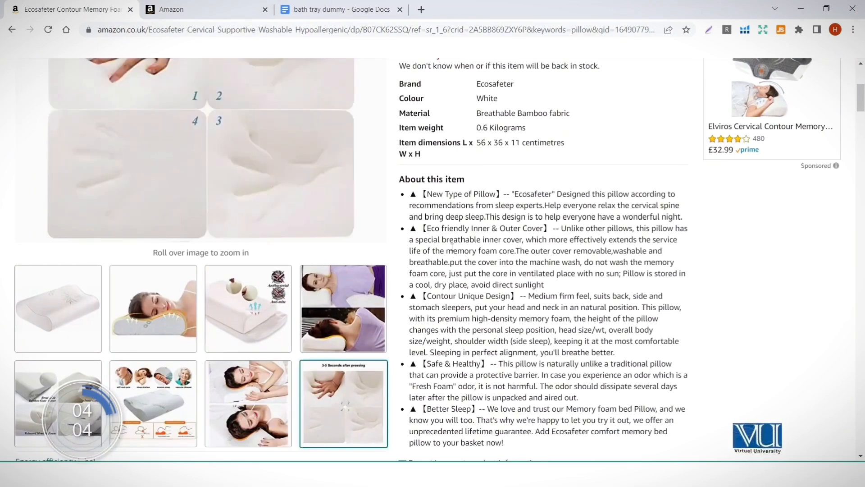
scroll(452, 247, up, 5)
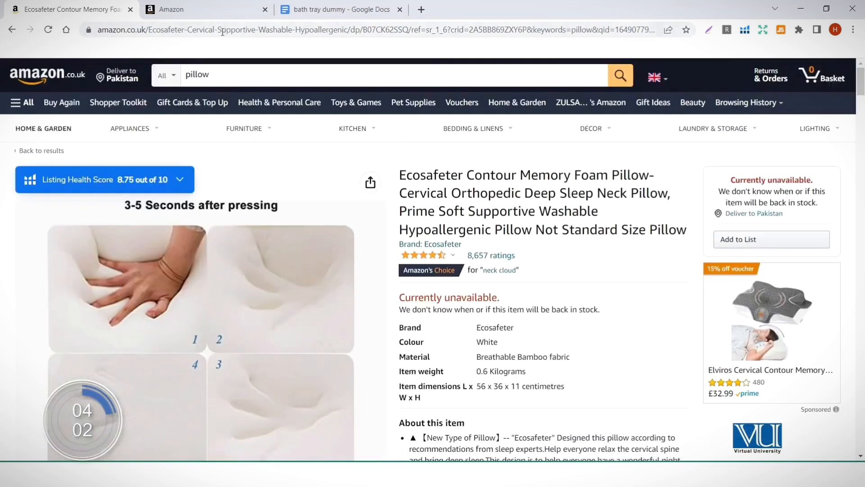
click(228, 8)
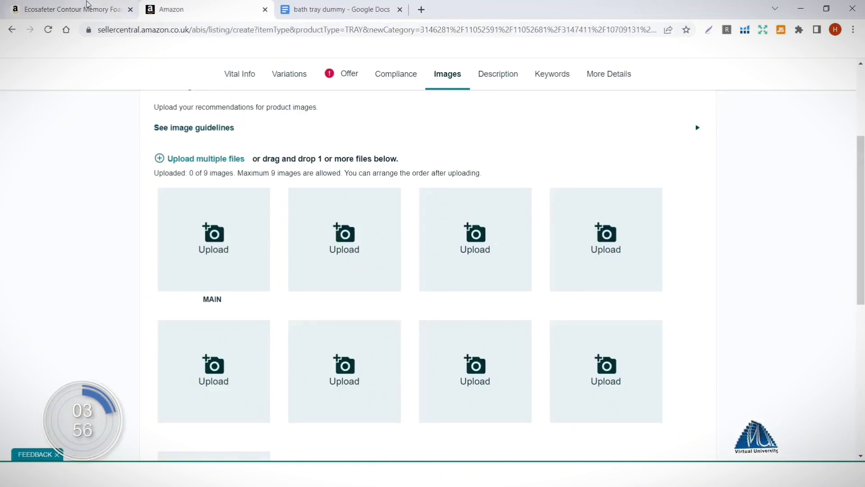
click(87, 7)
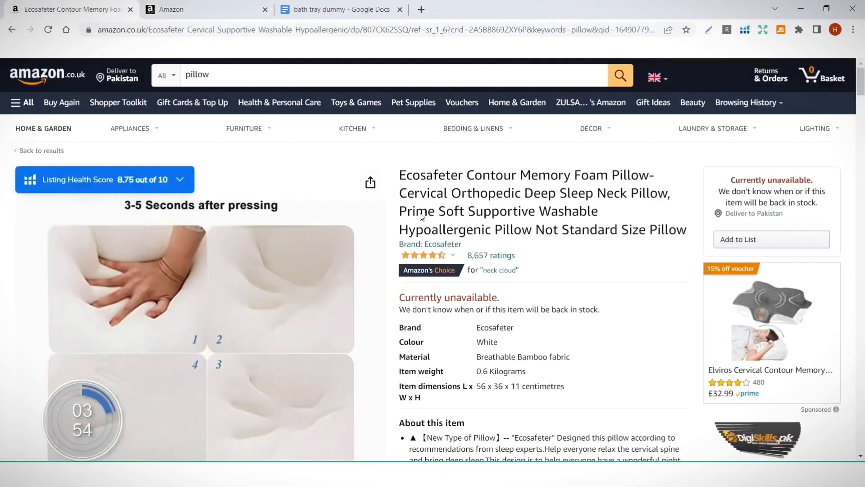
scroll(472, 229, down, 1)
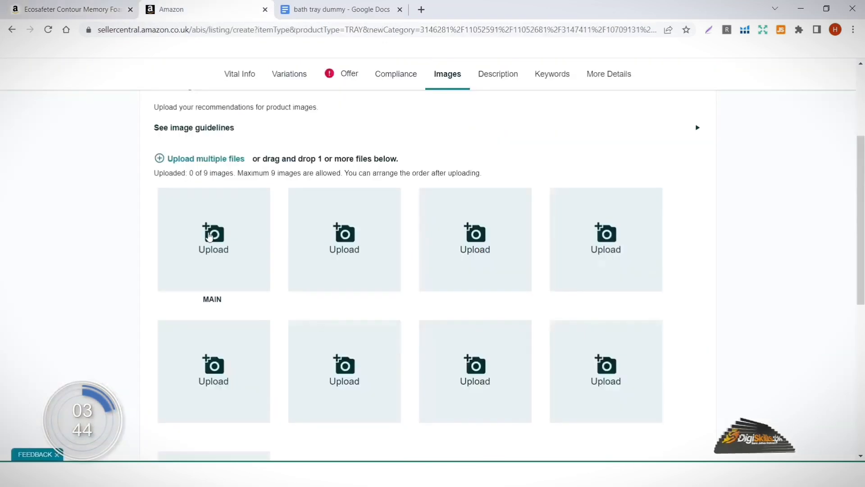
Upload image file 1 from the bath tray dummy folder as the listing's MAIN image.
click(209, 237)
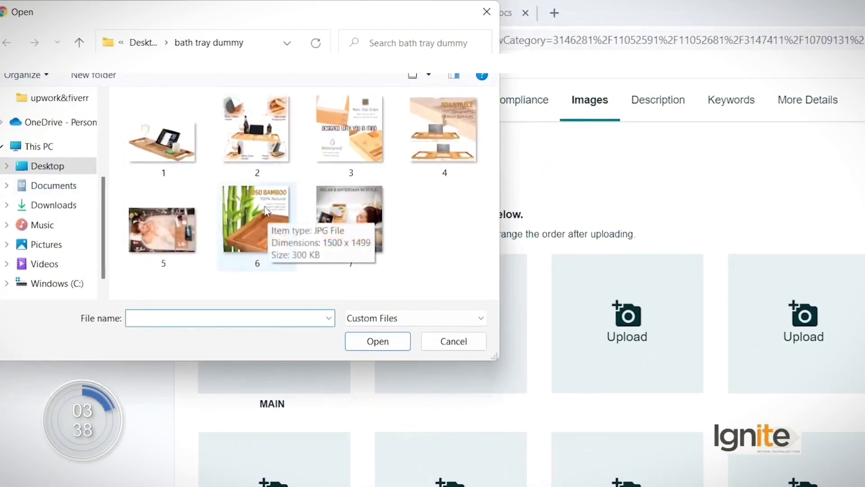
click(170, 142)
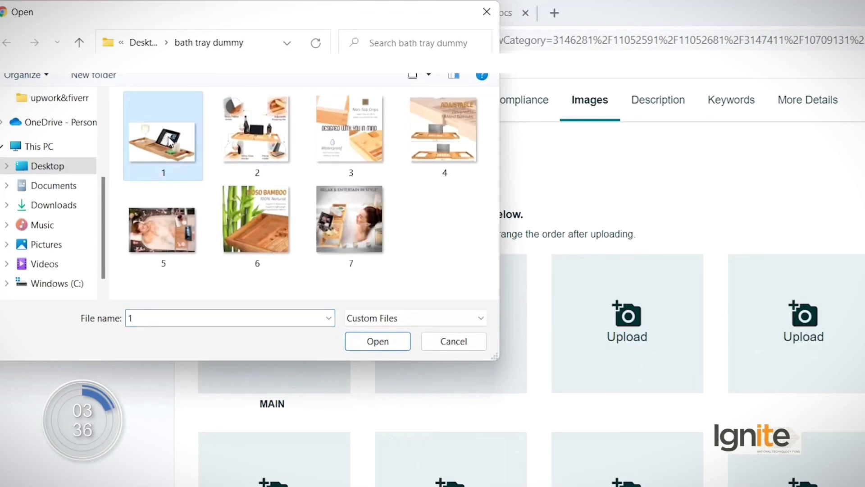
click(382, 345)
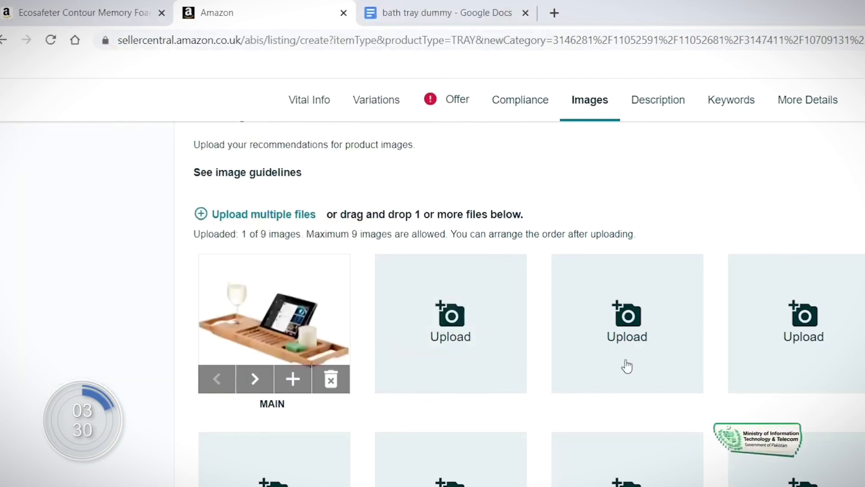
scroll(626, 364, down, 5)
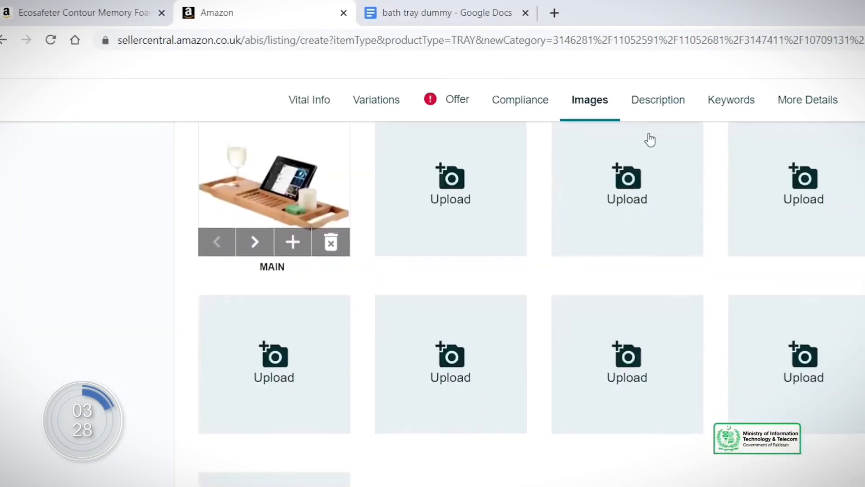
Copy the description text from the bath tray dummy document, down to "Sturdy & Stable", into the listing's Product Description.
click(663, 100)
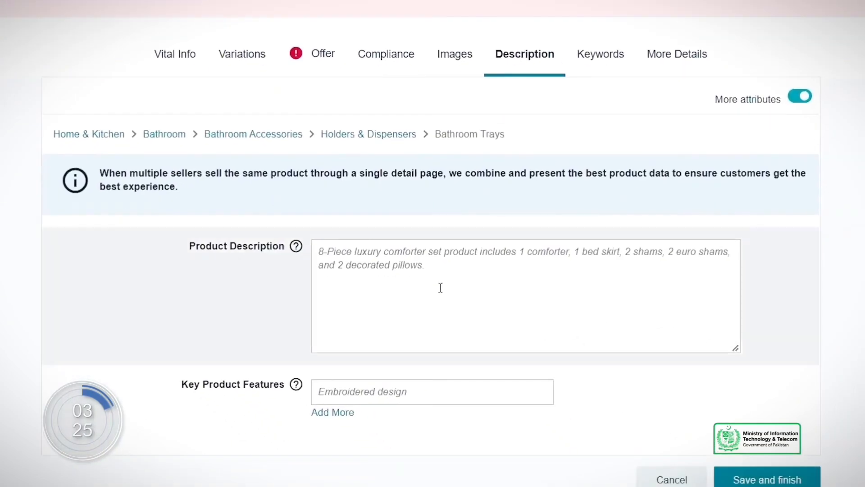
click(440, 287)
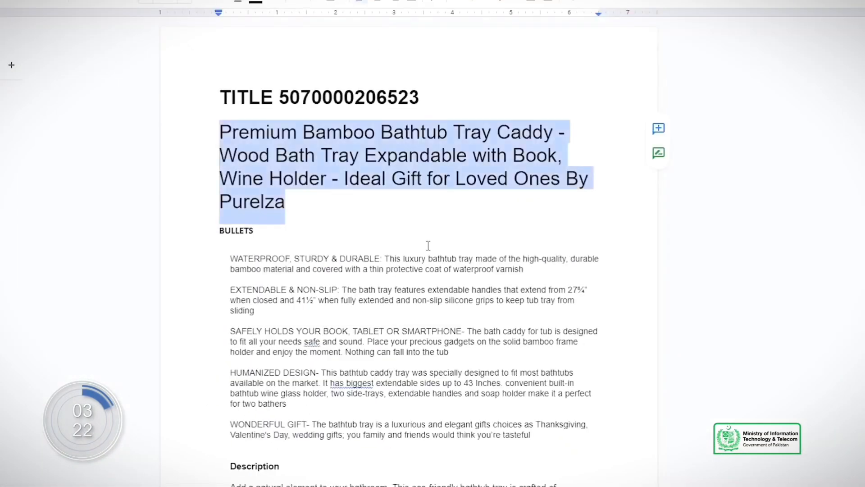
scroll(425, 234, down, 7)
drag(230, 146, 494, 273)
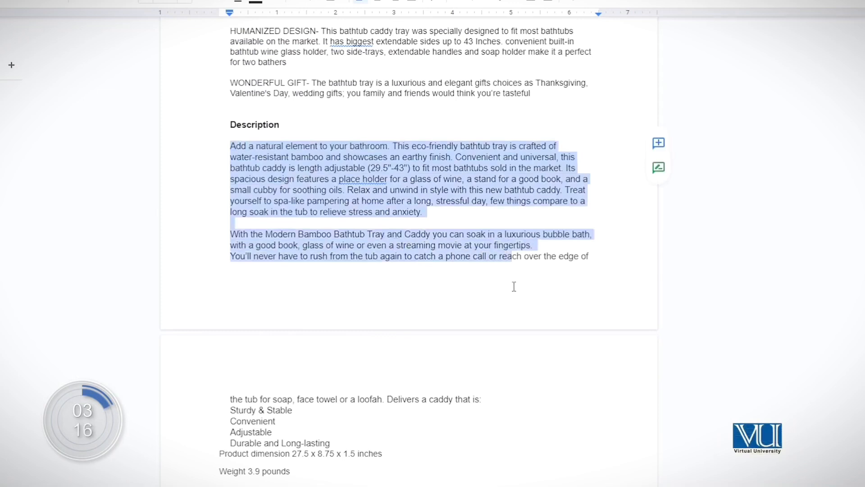
drag(544, 292, 563, 399)
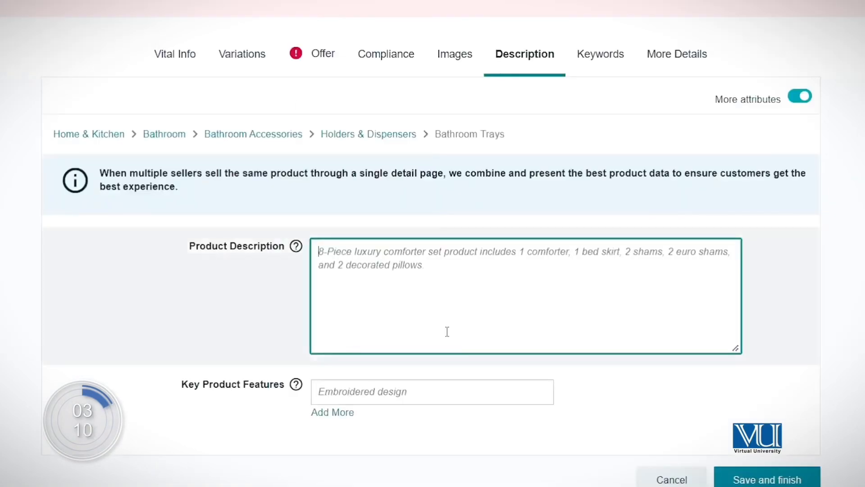
key(ctrl+v)
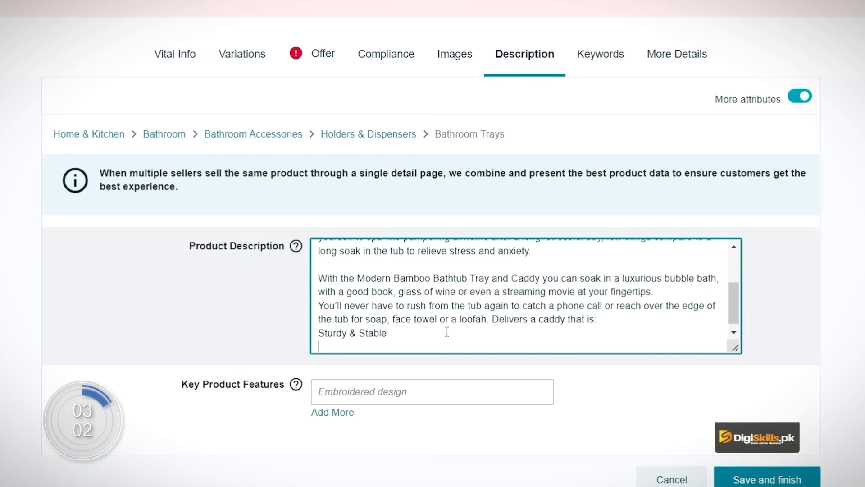
Add four more Key Product Features fields so the listing has five for its bullet points.
scroll(541, 423, down, 5)
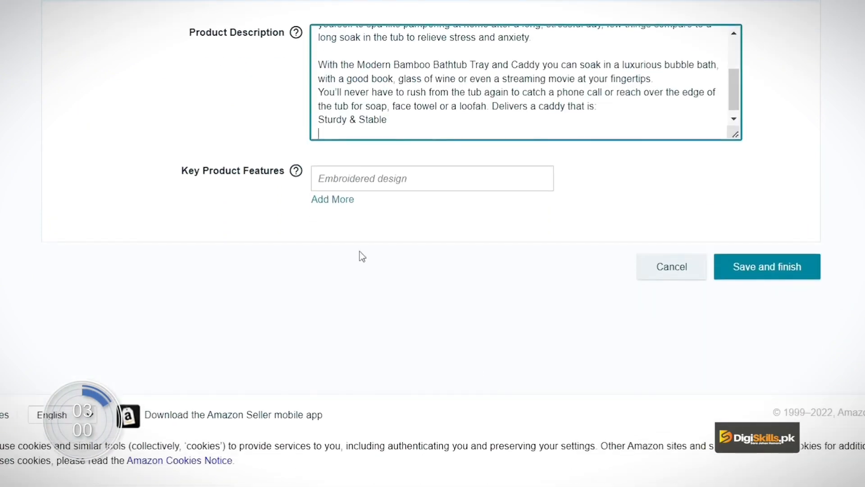
click(337, 200)
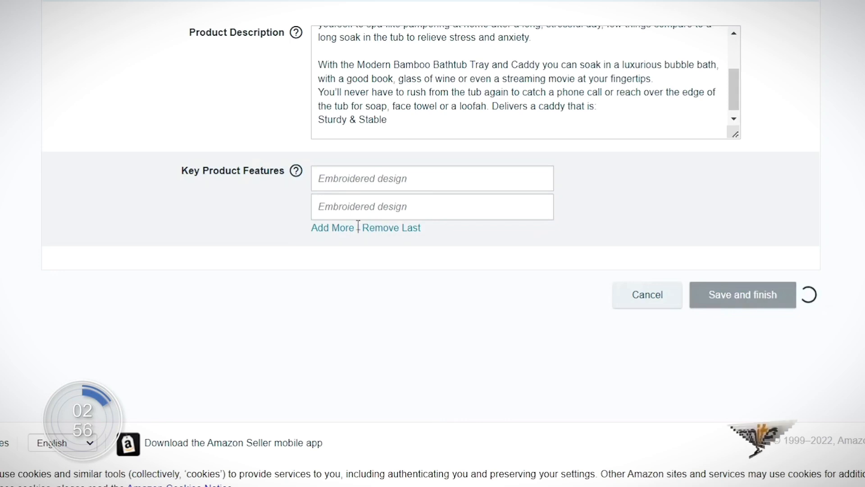
click(337, 228)
click(332, 255)
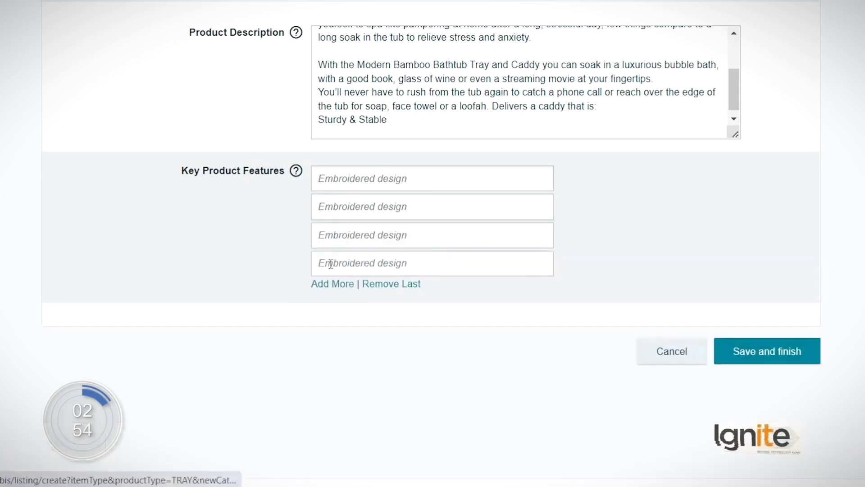
click(332, 284)
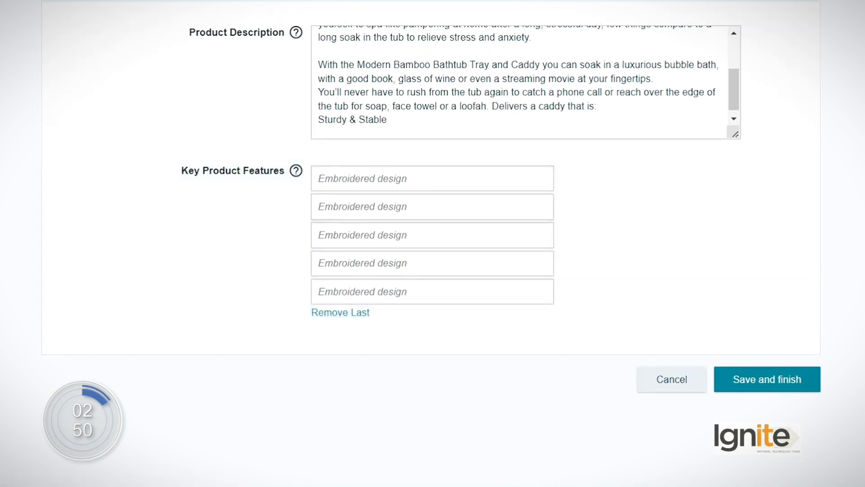
Copy the "WATERPROOF, STURDY & DURABLE" bullet from the bath tray dummy document into the first Key Product Features field.
key(ctrl+Tab)
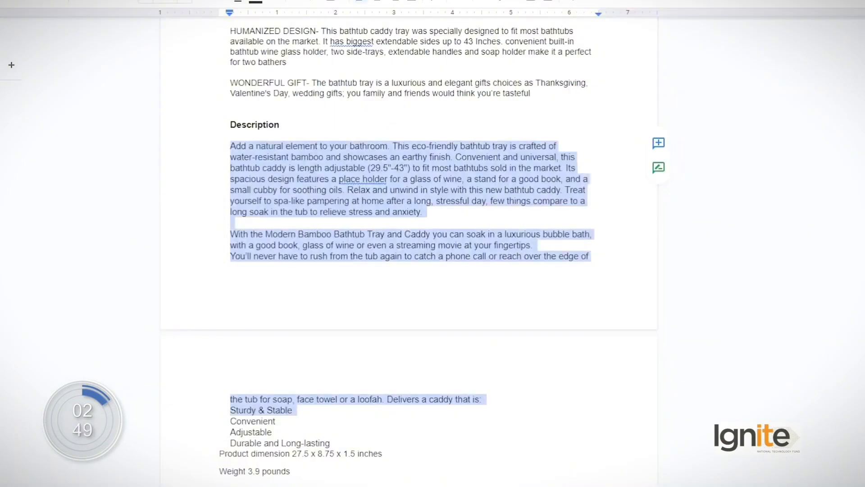
click(545, 392)
scroll(545, 392, down, 1)
scroll(544, 392, up, 5)
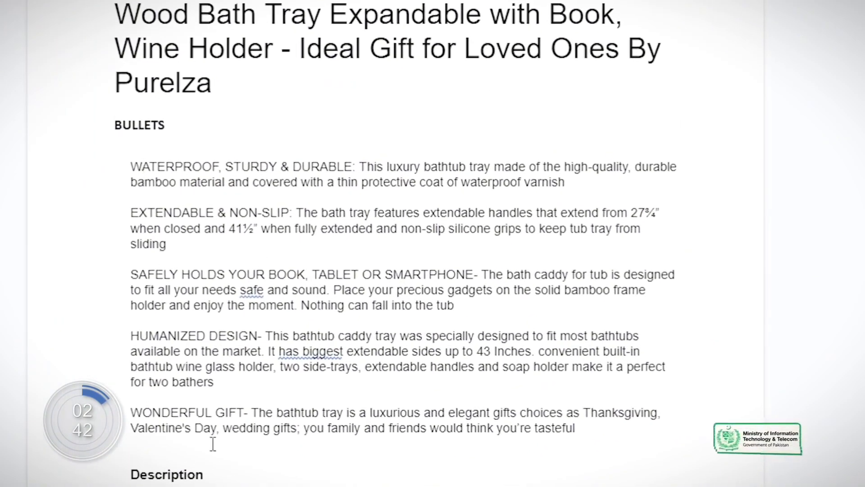
triple_click(159, 166)
double_click(158, 167)
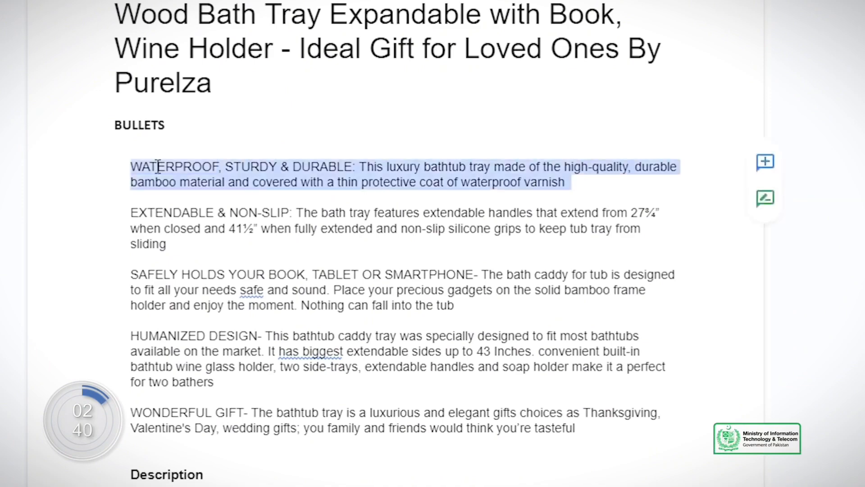
triple_click(158, 167)
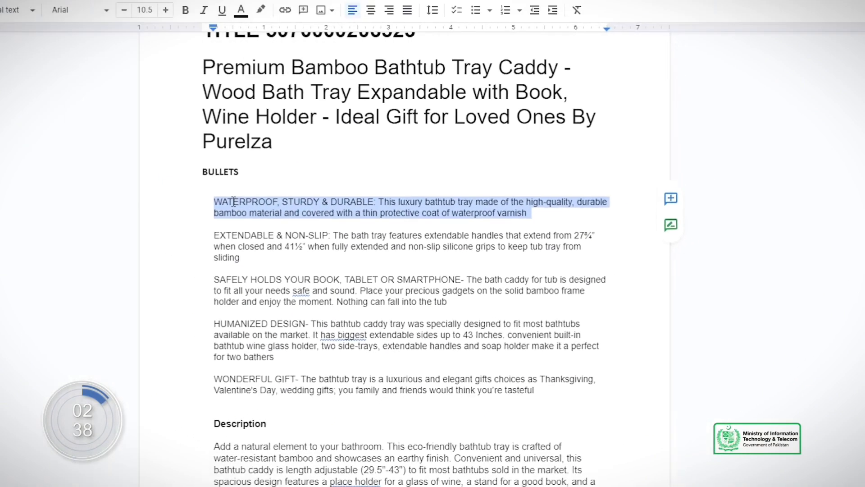
click(198, 9)
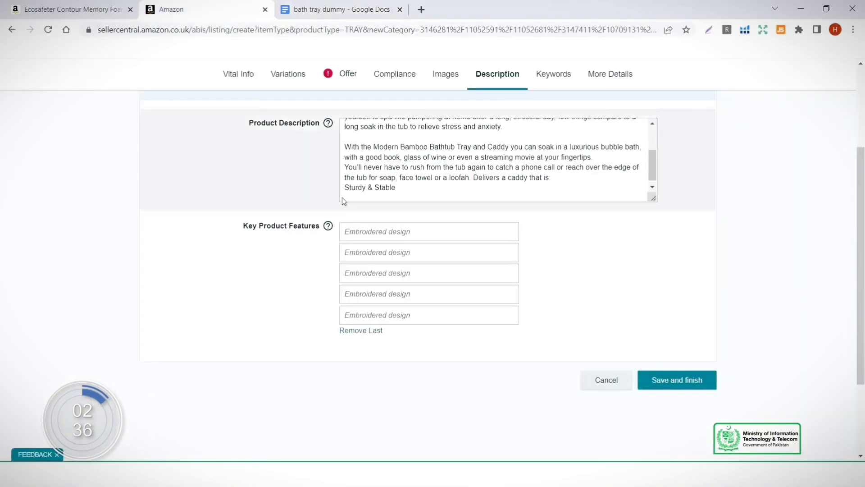
click(376, 232)
key(ctrl+v)
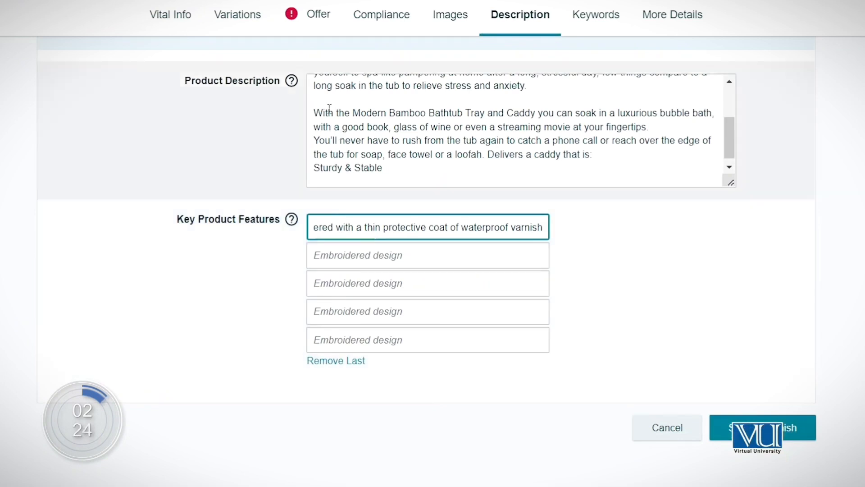
Open the listing's Keywords section and activate its Search Terms field.
key(alt+Tab)
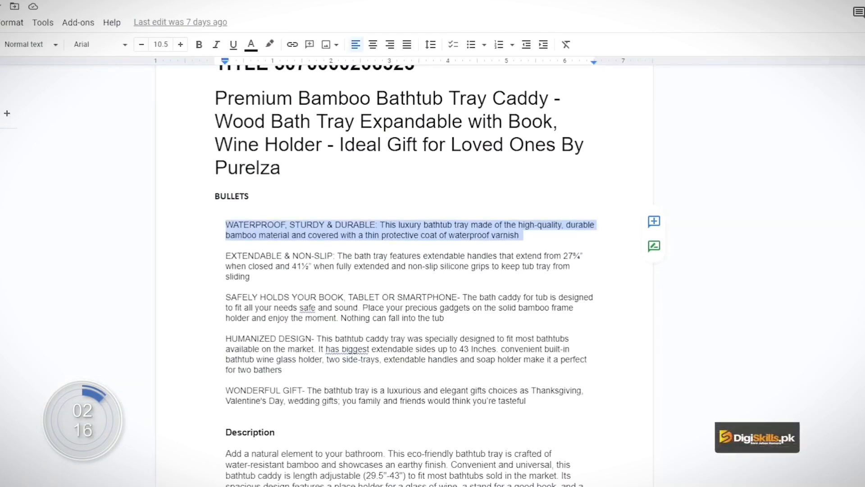
key(alt+Tab)
scroll(642, 304, down, 3)
scroll(642, 304, up, 7)
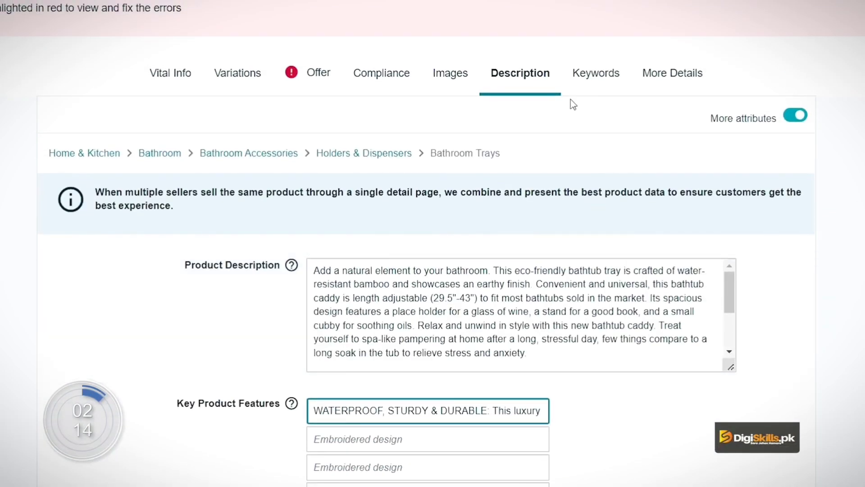
click(602, 77)
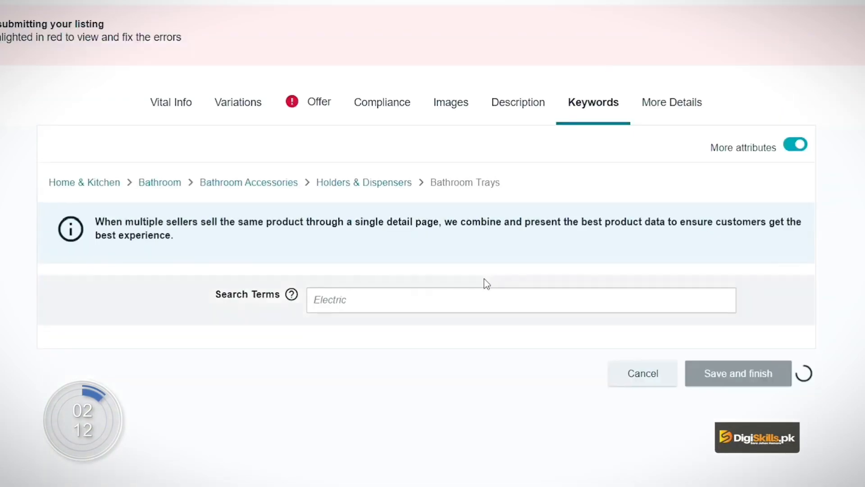
click(418, 299)
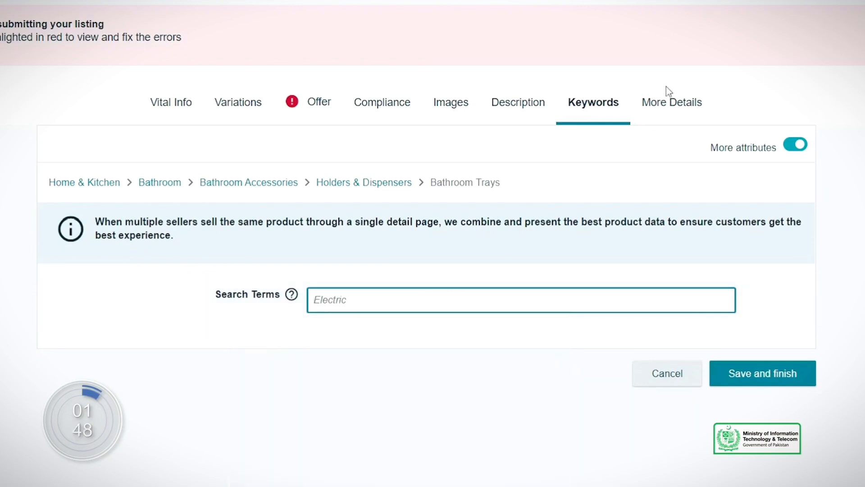
Open the More Details section and examine its package quantity, launch date, release date, product dimensions and unit count fields.
click(671, 111)
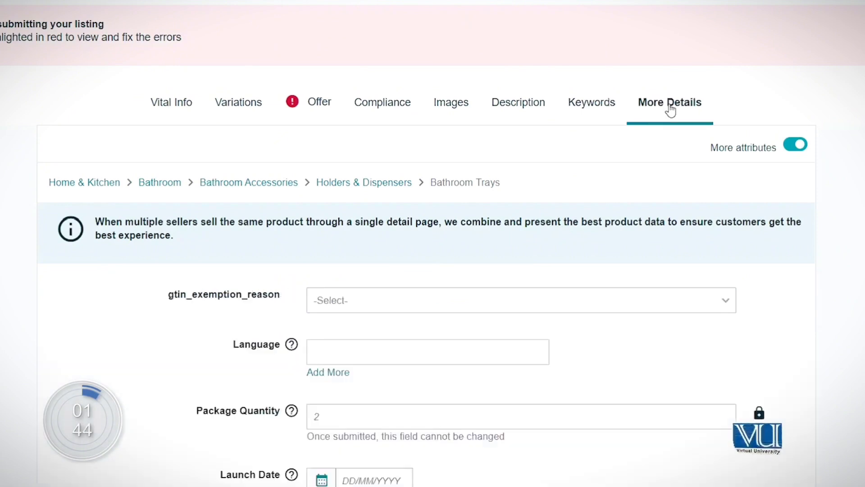
scroll(611, 299, down, 4)
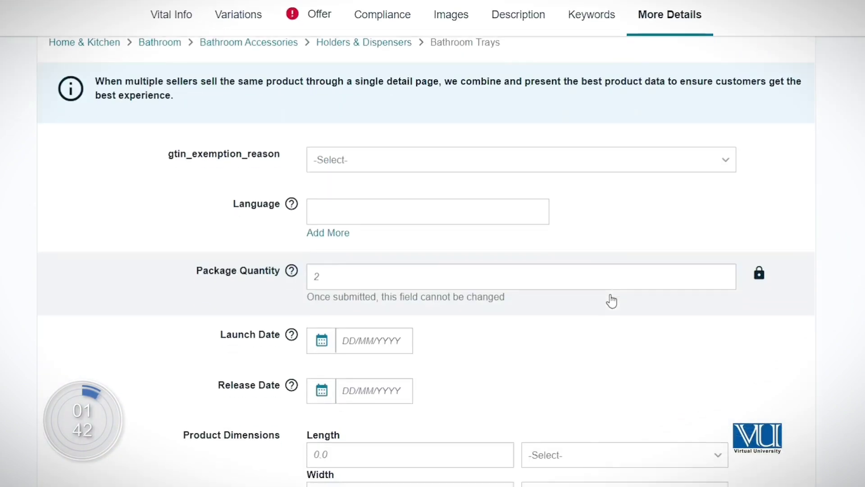
scroll(612, 301, down, 2)
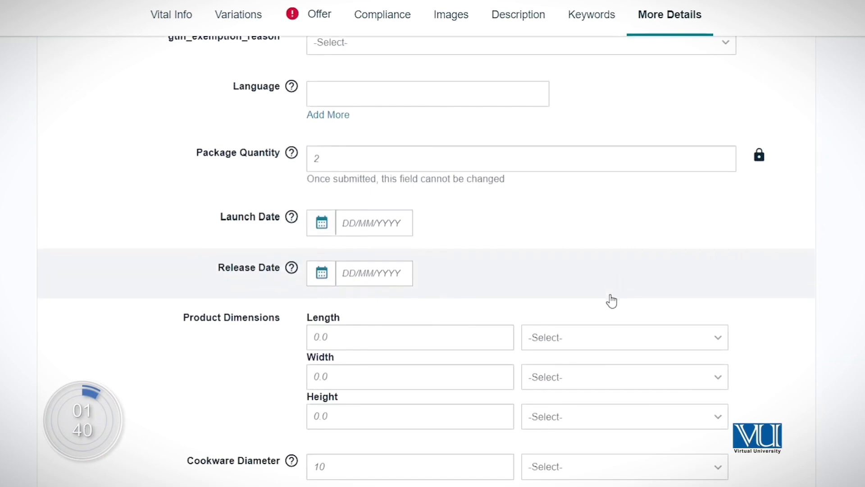
scroll(612, 301, down, 1)
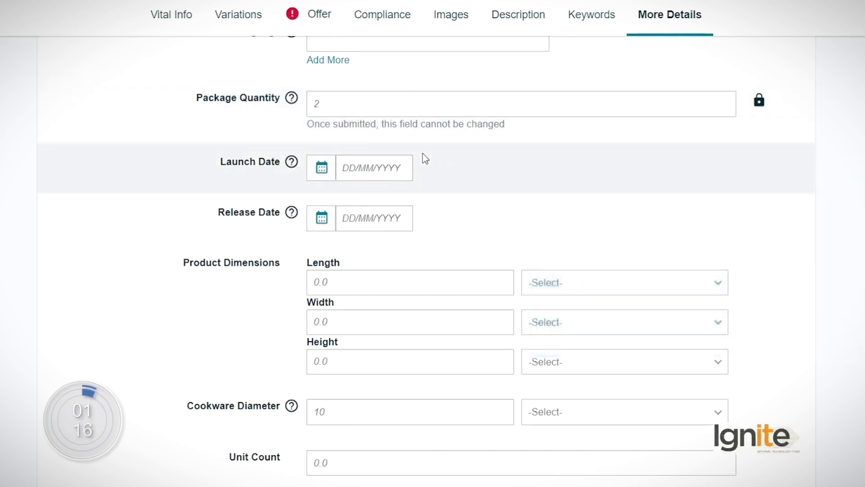
mouse_move(294, 104)
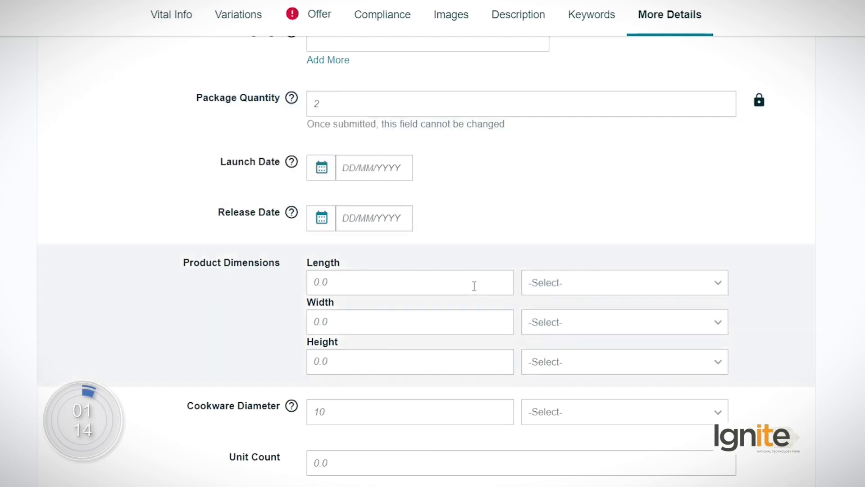
scroll(477, 300, down, 1)
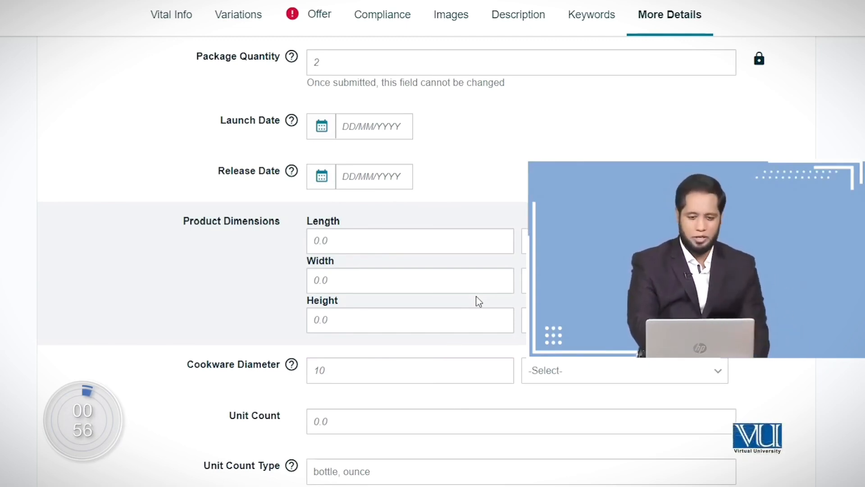
scroll(478, 302, down, 2)
scroll(479, 302, down, 1)
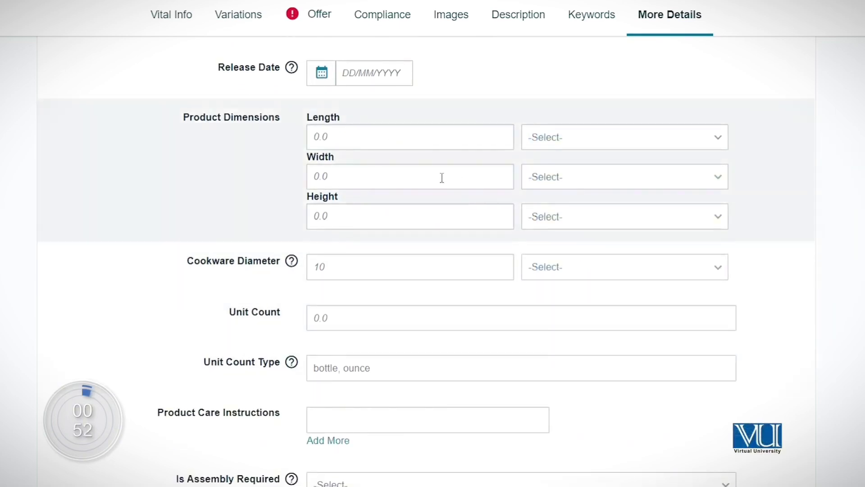
Review the remaining More Details fields, from Product Care Instructions and assembly through to Width Range and Material Type.
scroll(460, 296, down, 8)
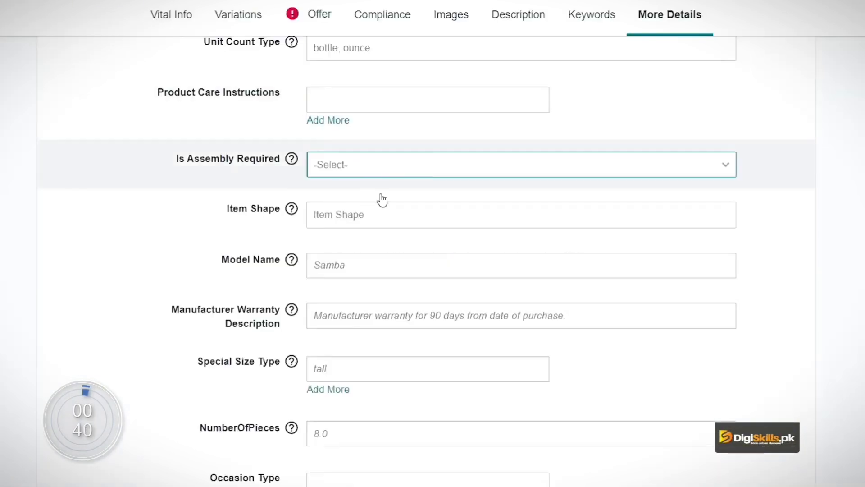
scroll(540, 344, down, 3)
scroll(540, 344, down, 8)
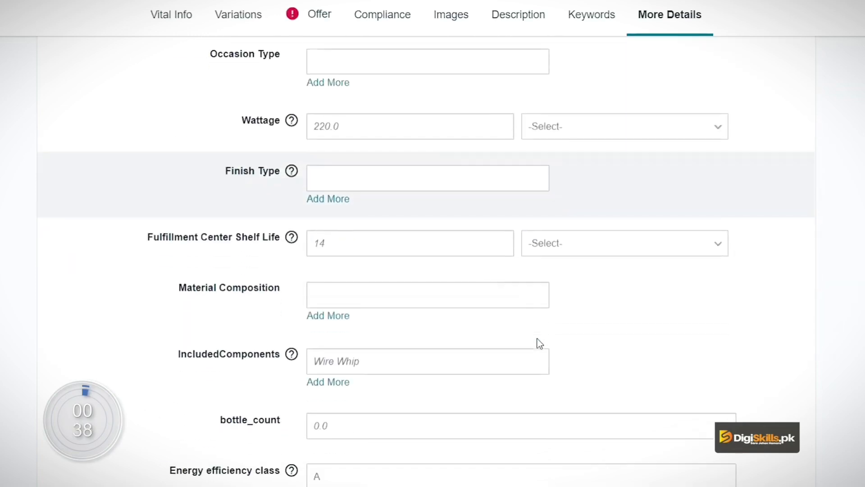
scroll(540, 344, down, 10)
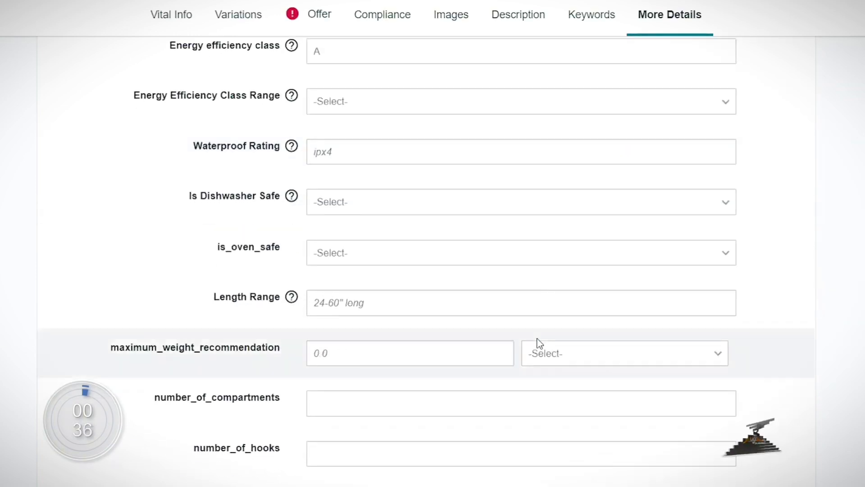
scroll(540, 344, down, 3)
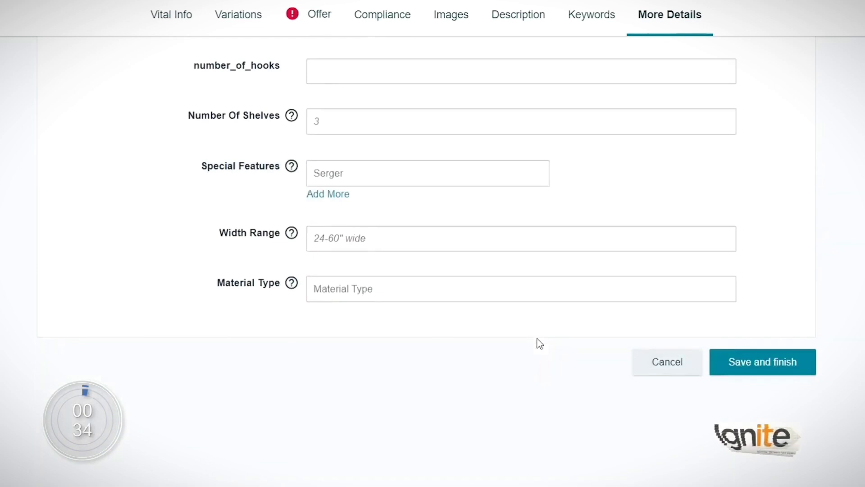